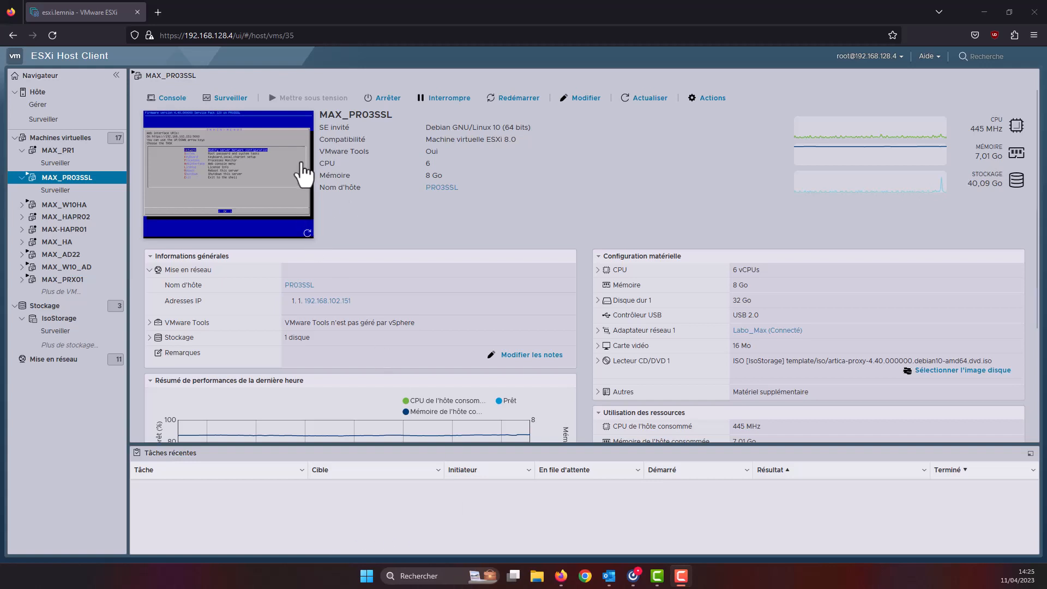
- Open the MAX_PR03SSL VM console showing Artica's main menu, then open a blank Firefox tab
left_click(175, 101)
left_click(183, 119)
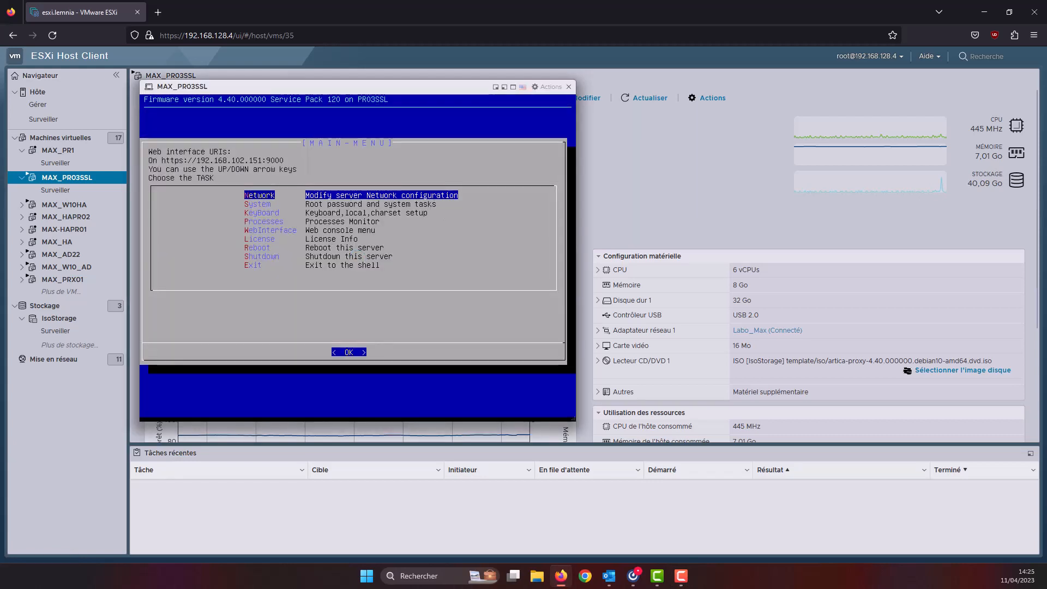
left_click(159, 15)
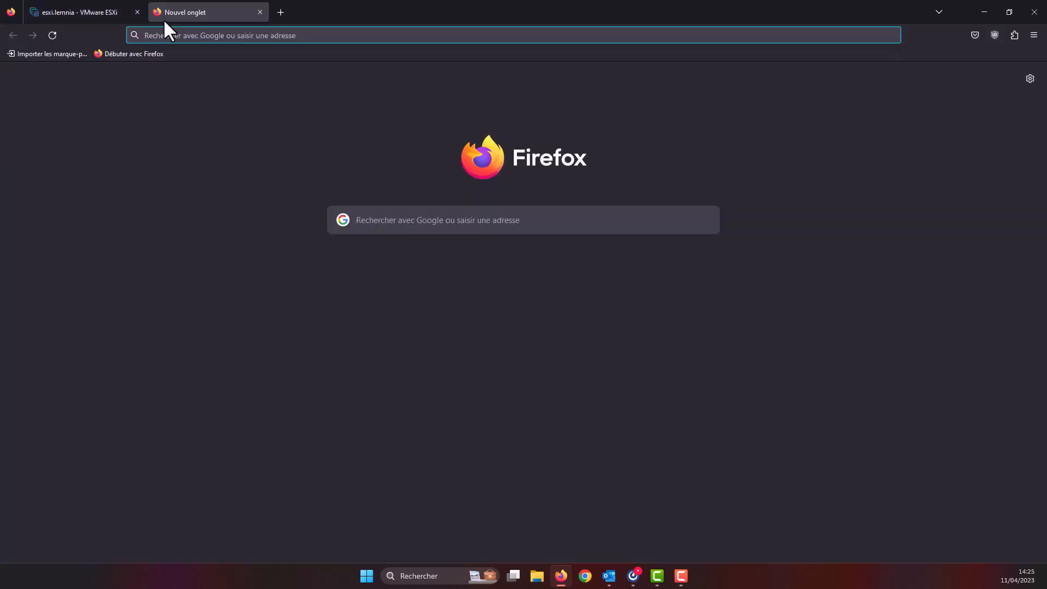
- Load 192.168.102.151:9000 to reach the Artica dashboard for PR03SSL.demo.local
left_click(178, 37)
type("192.168.102")
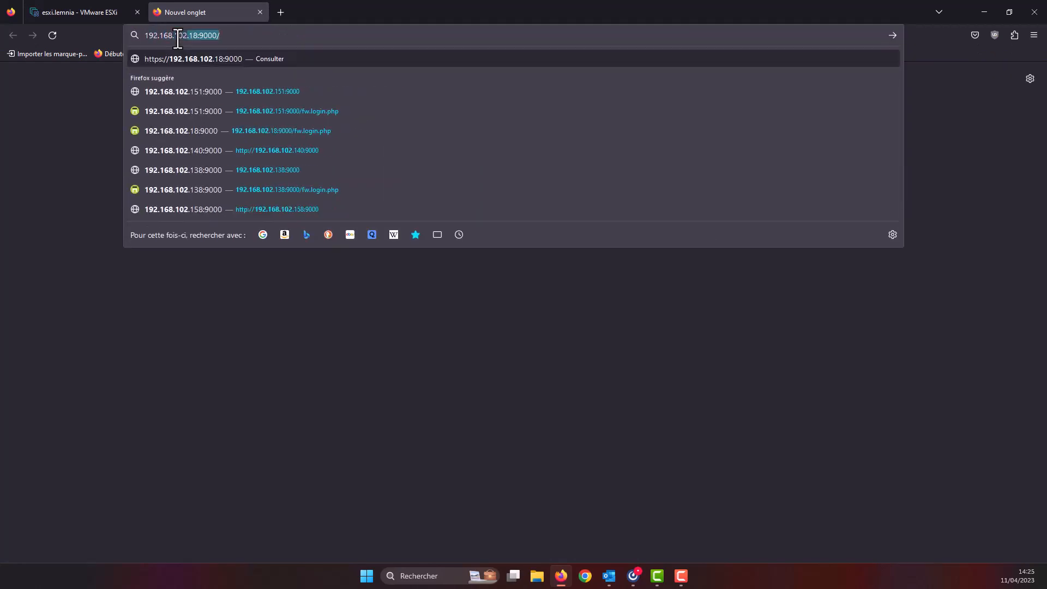
type("151")
key("BackSpace")
key("BackSpace")
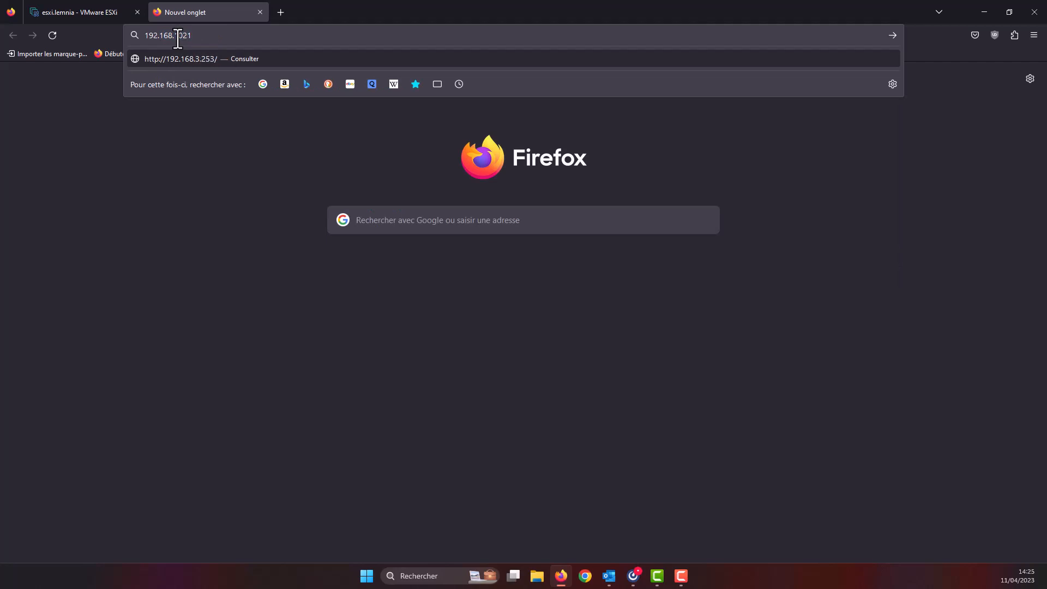
key("BackSpace")
type(".151")
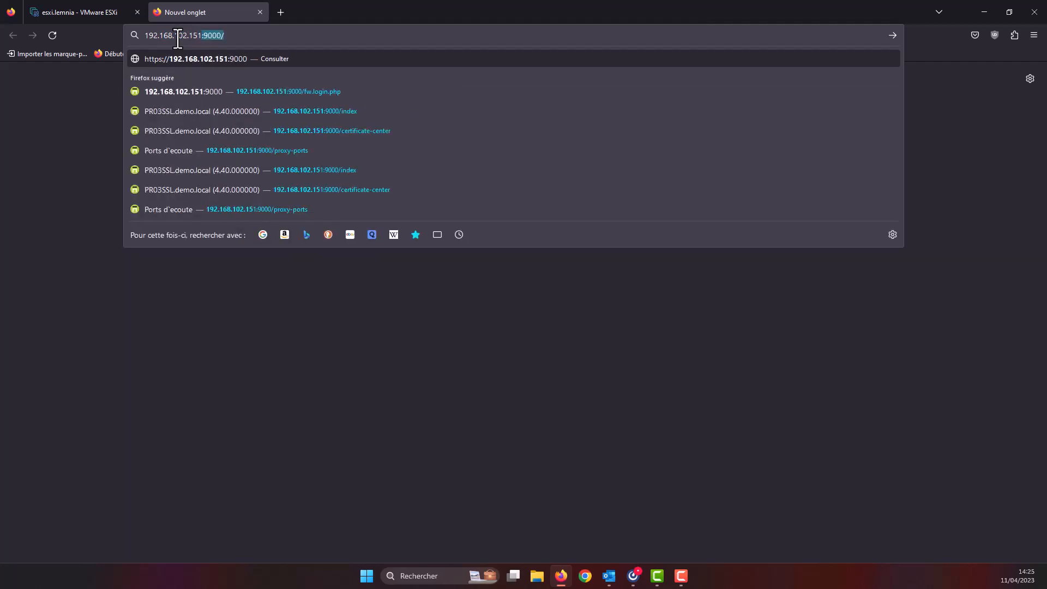
type(":90000")
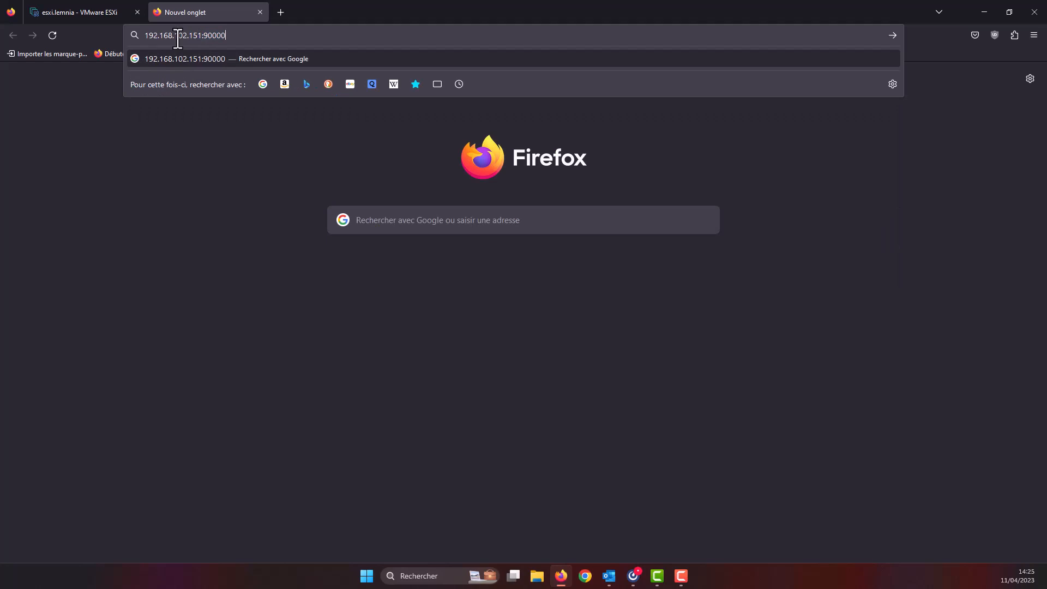
key("BackSpace")
key("Return")
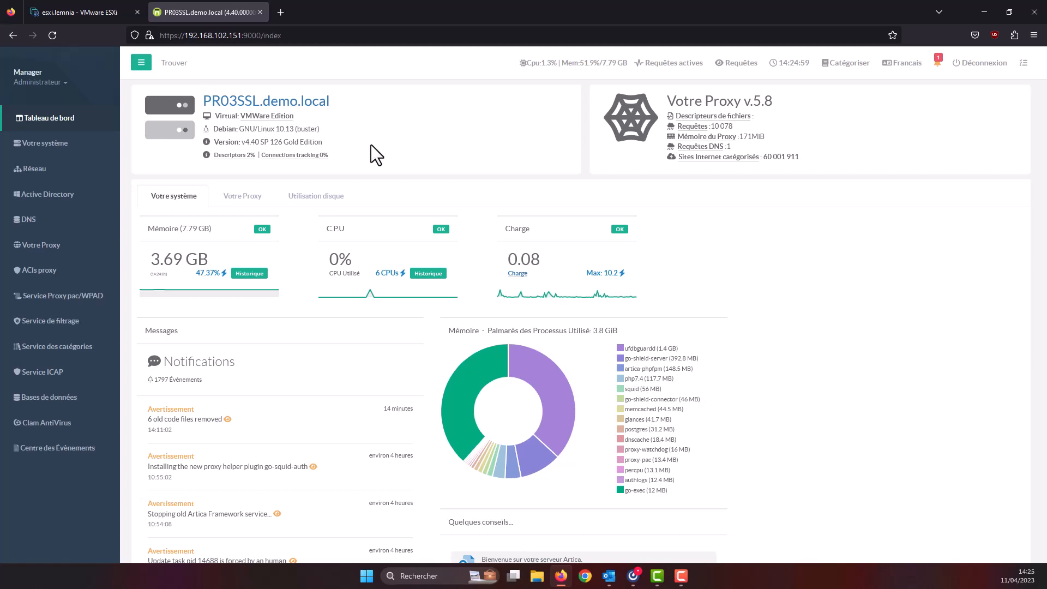
- Under Votre système, open Centre des certificats showing the PR03SSL.demo.local root certificate
left_click(54, 148)
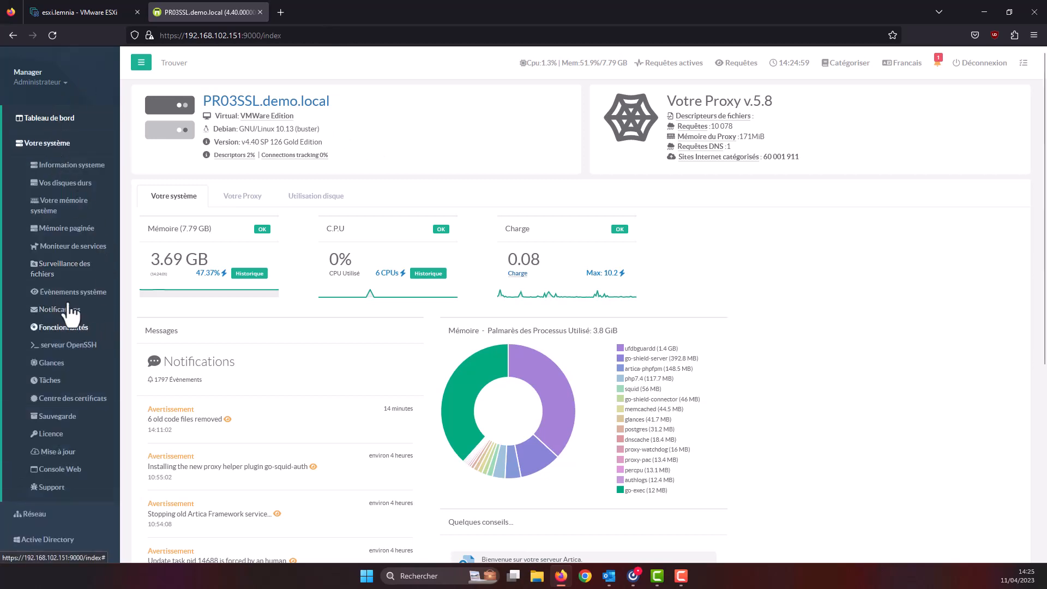
left_click(44, 399)
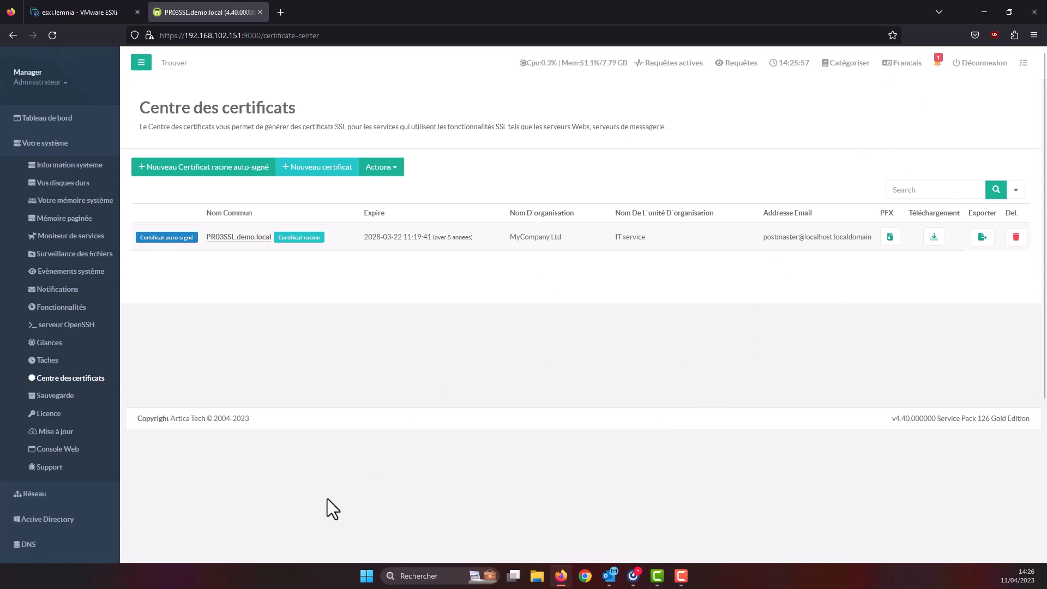
- Search 'bureau' and launch the Bureau à distance app with its saved PCs
left_click(420, 575)
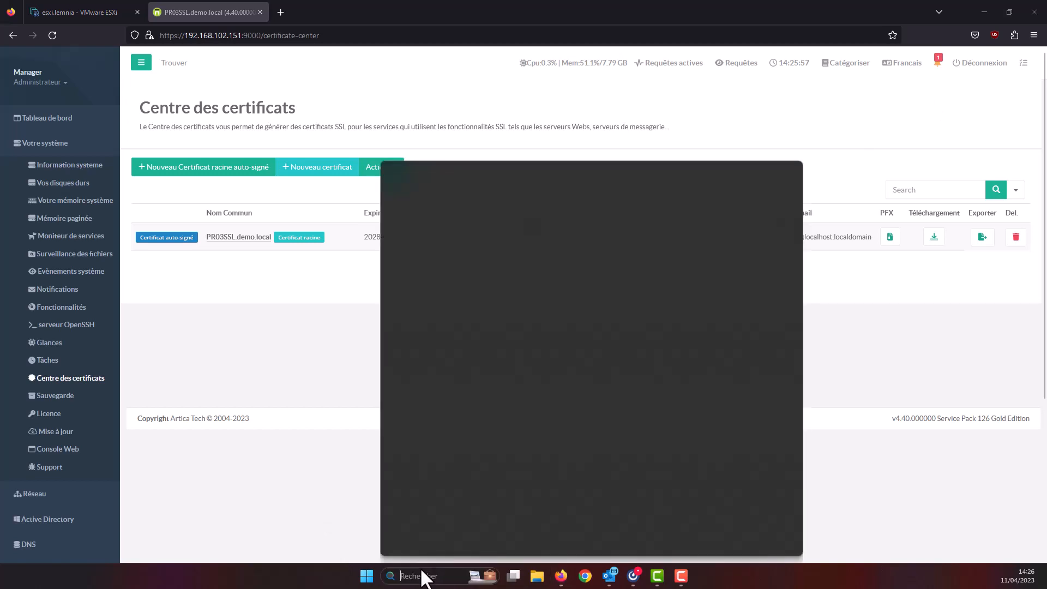
type("bureau")
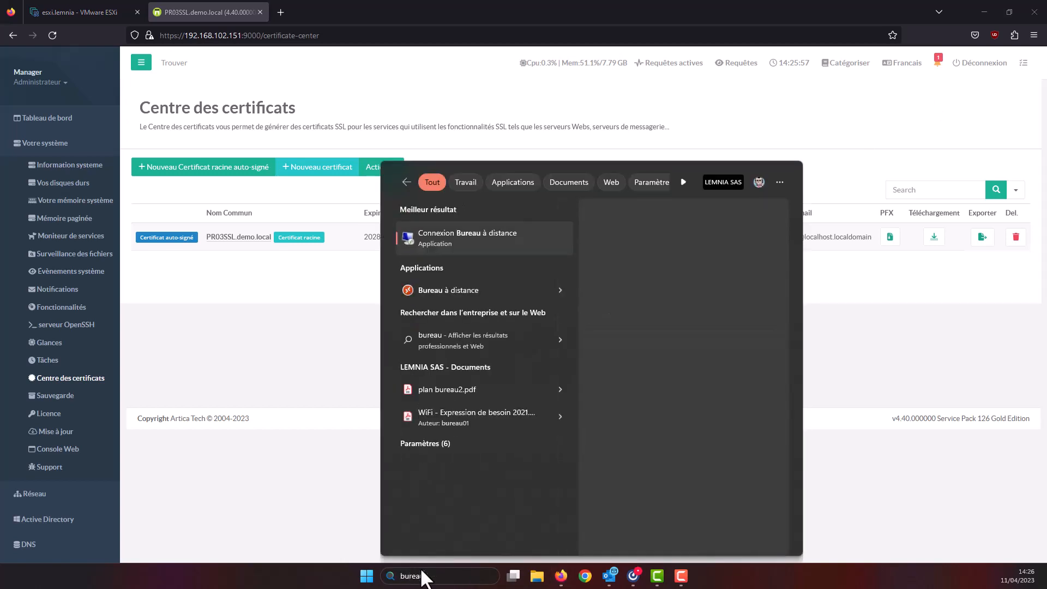
key("Return")
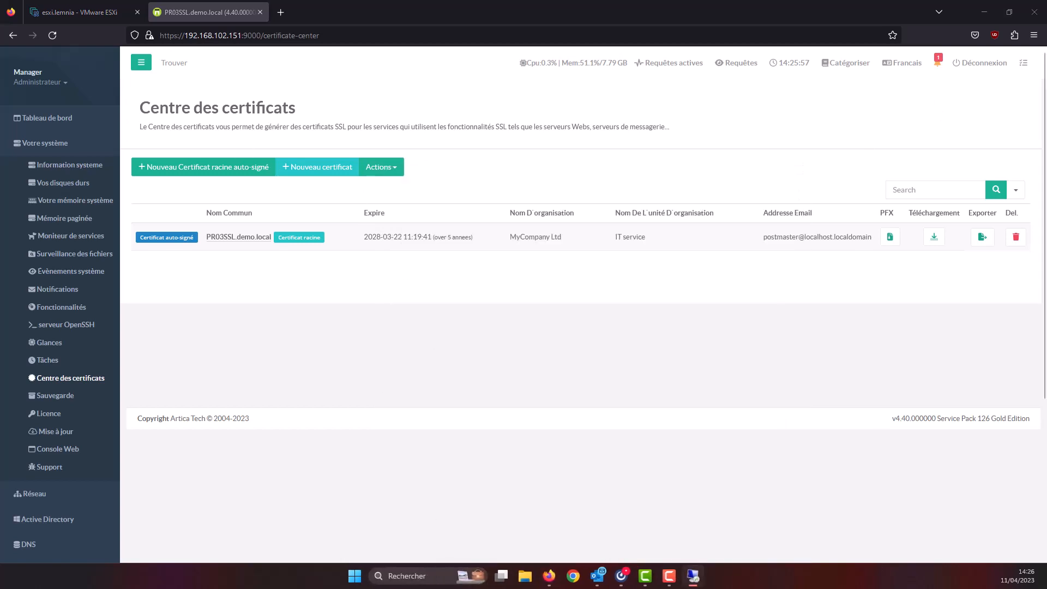
left_click(433, 577)
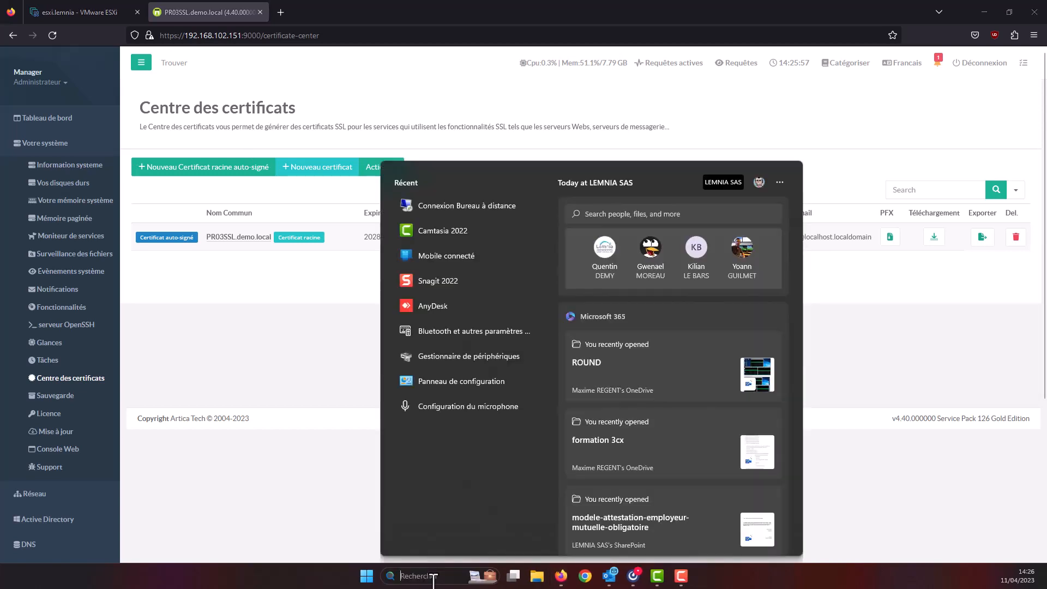
type("bureau")
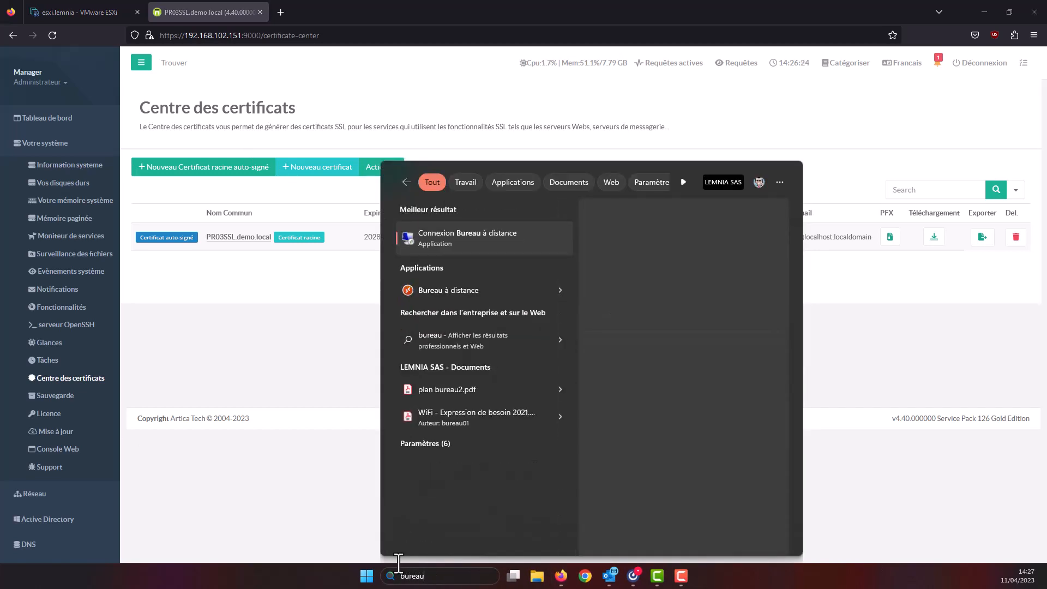
left_click(435, 290)
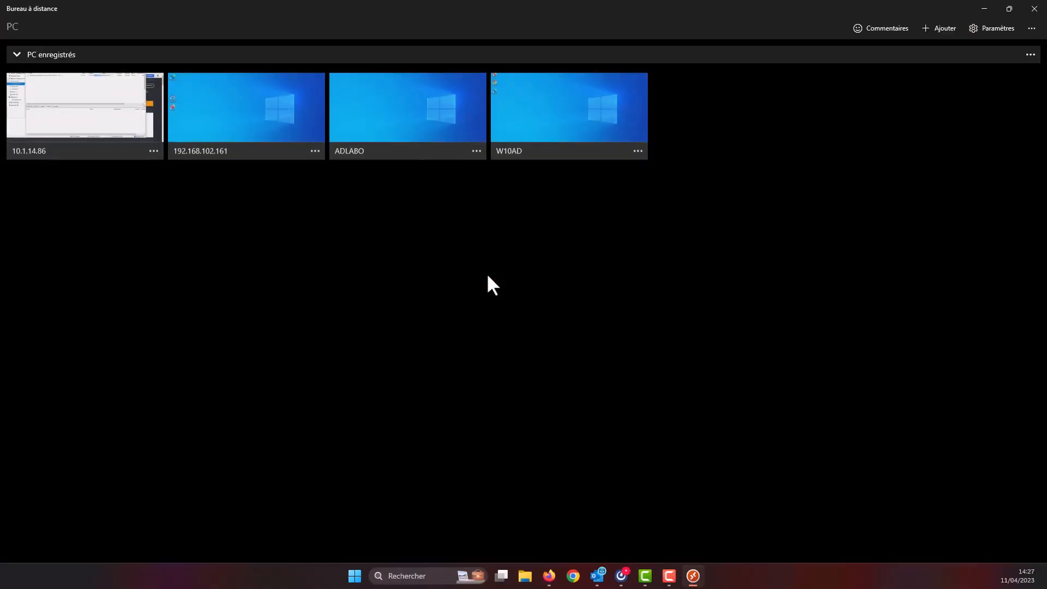
- Connect to ADLABO, signing in with the demo.local domain administrator username and password
left_click(382, 115)
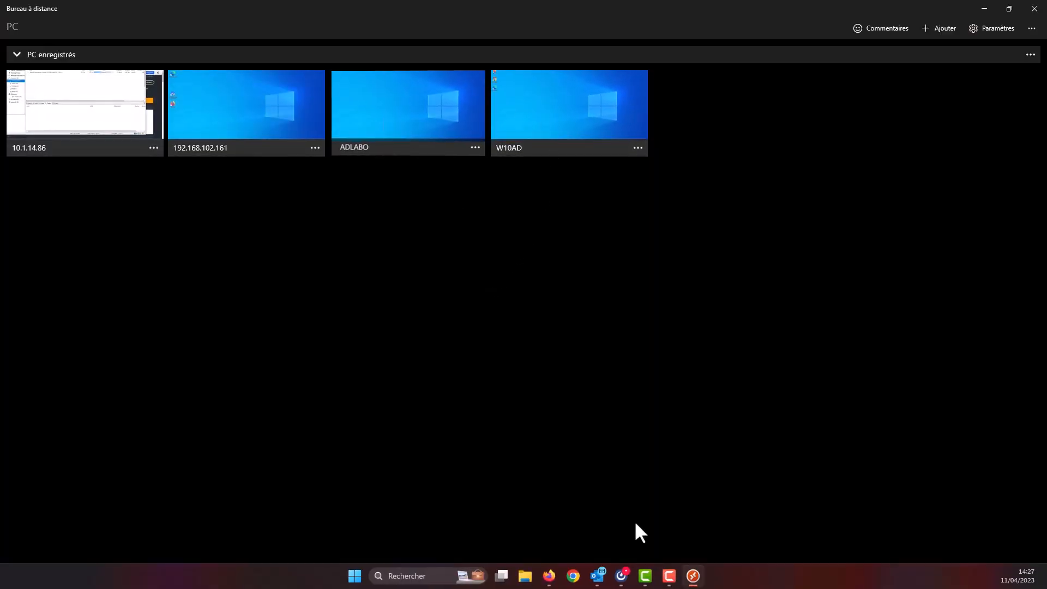
type("A")
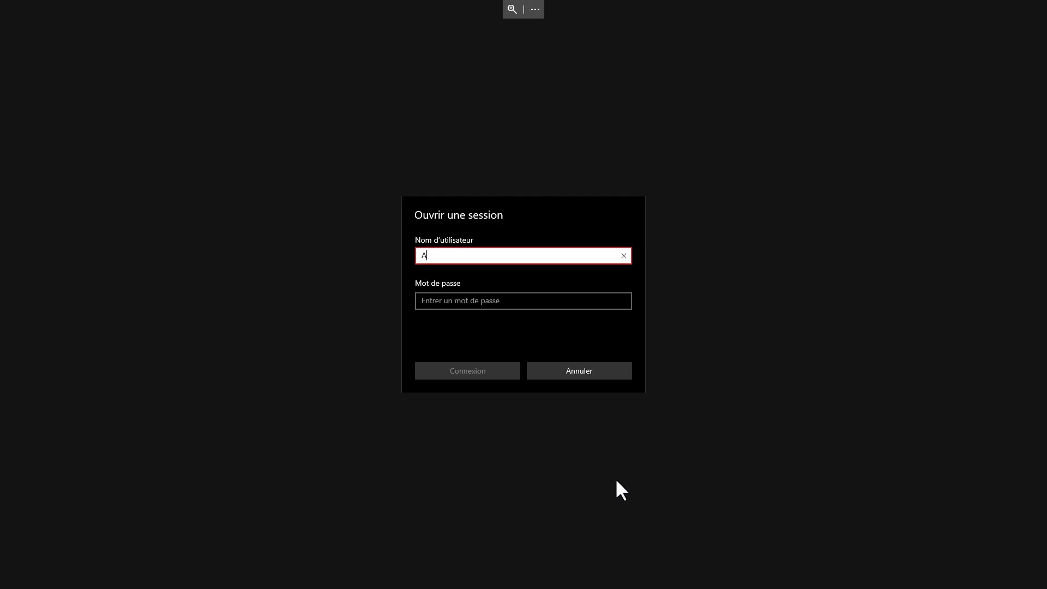
type("dministrateur@demo.local")
key("Tab")
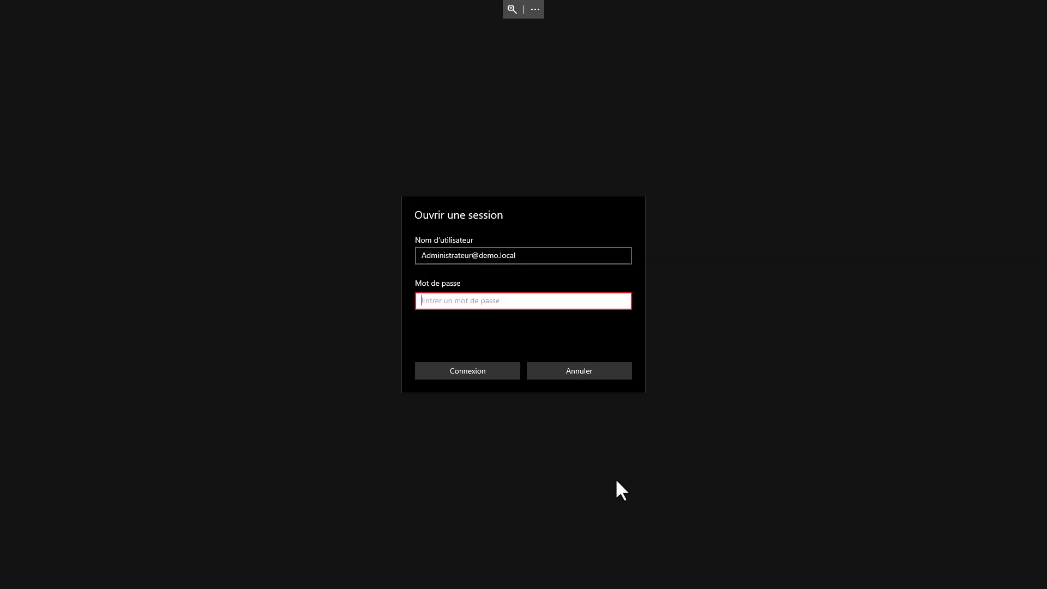
type("•••••••••••••")
key("Return")
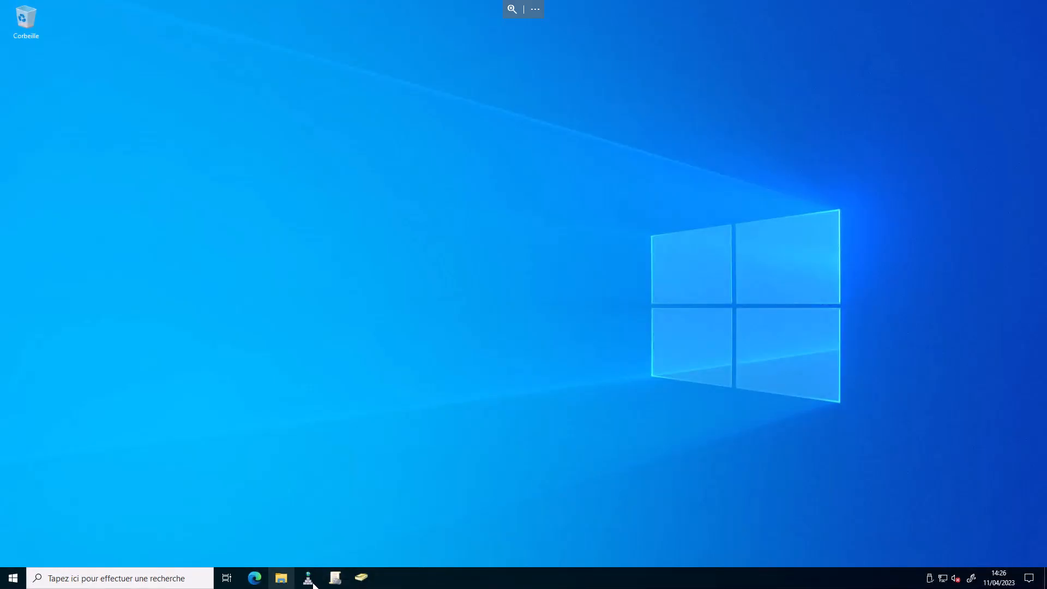
- Launch Group Policy Management and review the Certificats, Proxy_Firefox and Proxy_System GPOs
left_click(336, 581)
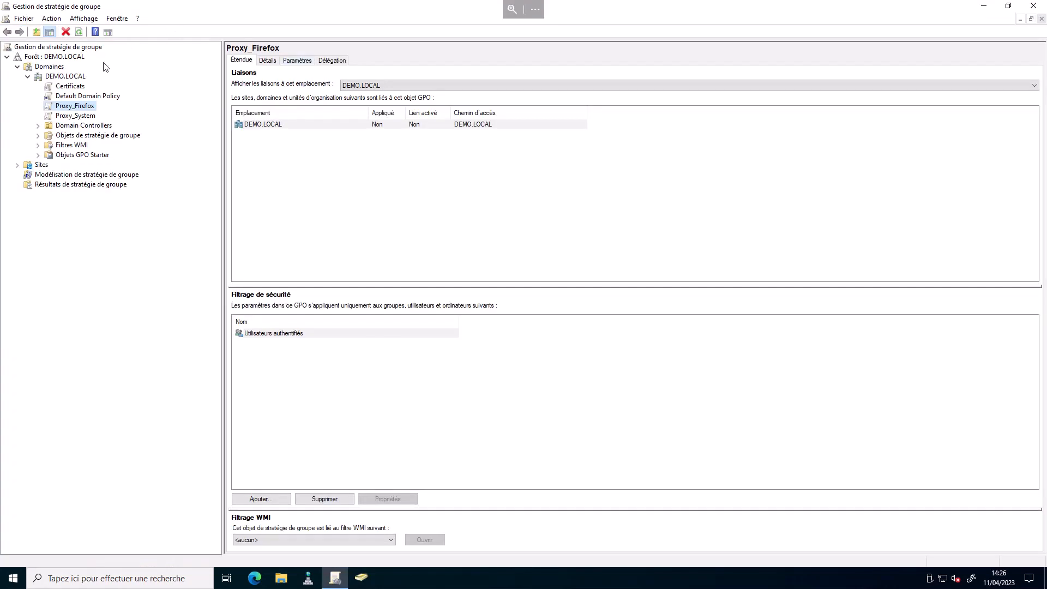
left_click(70, 87)
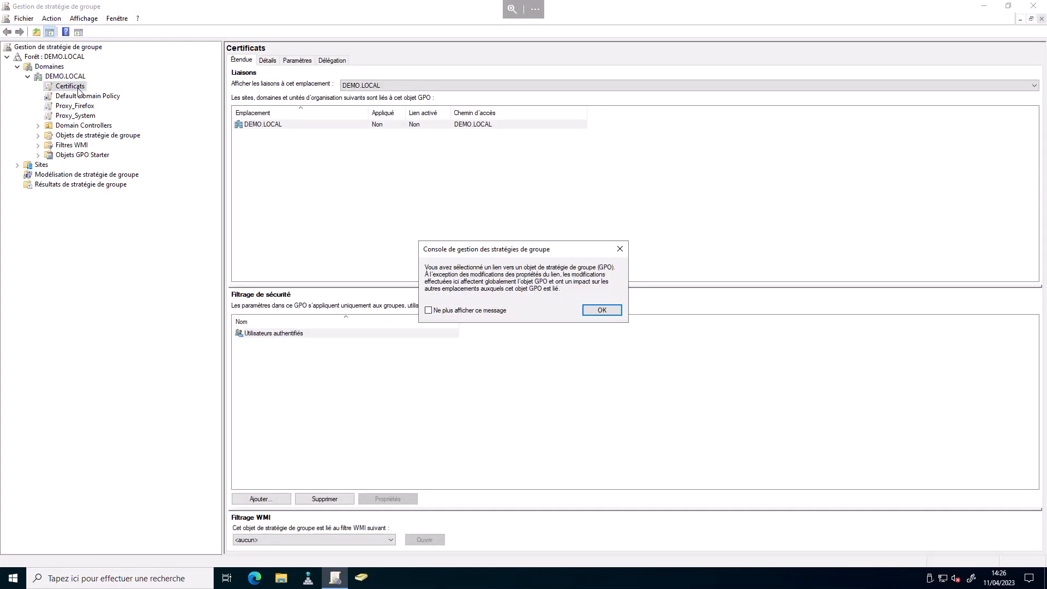
left_click(603, 311)
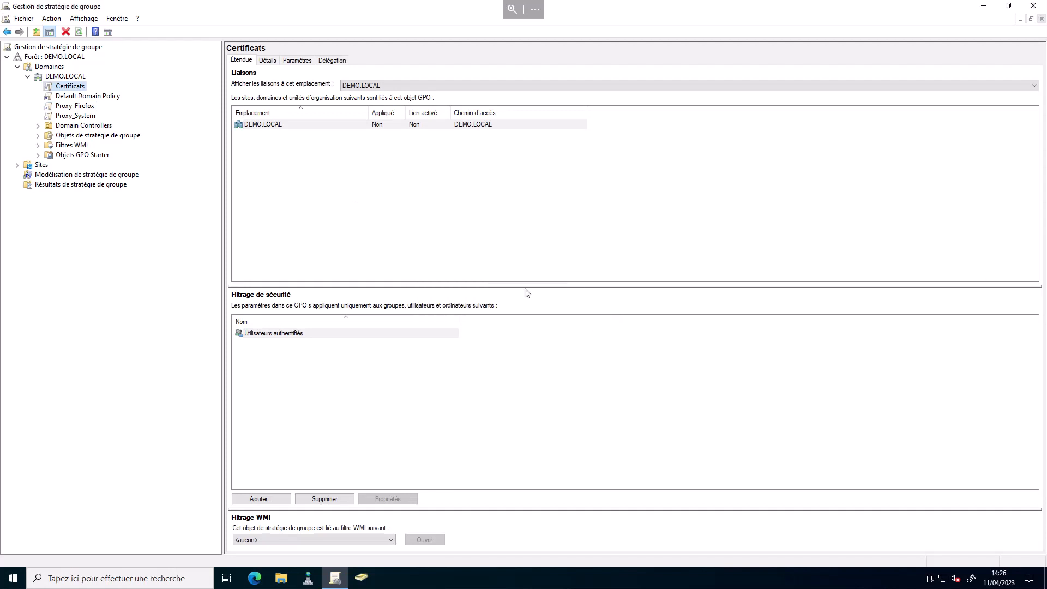
left_click(71, 105)
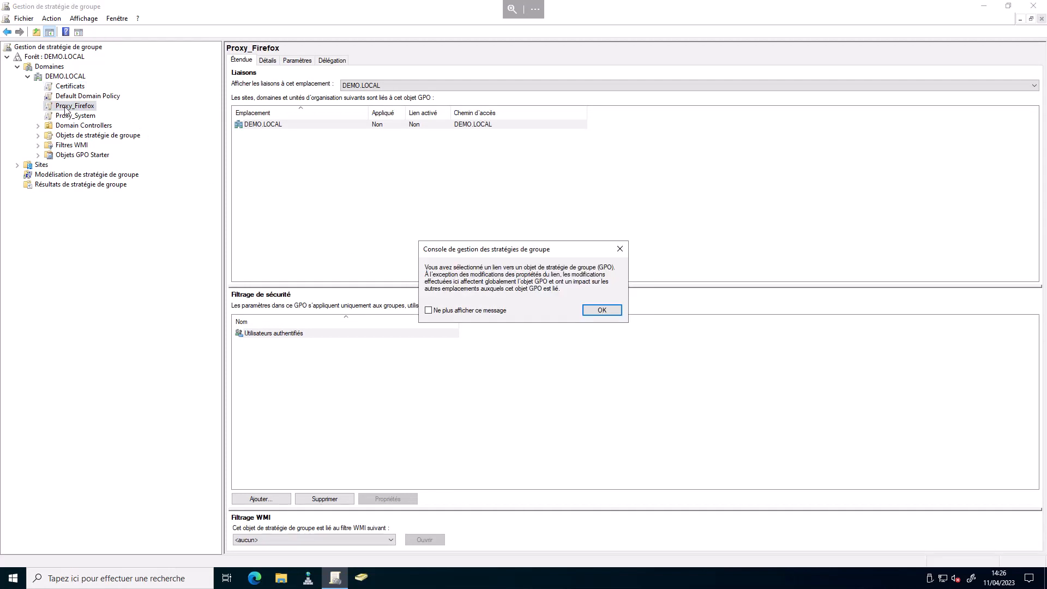
left_click(602, 311)
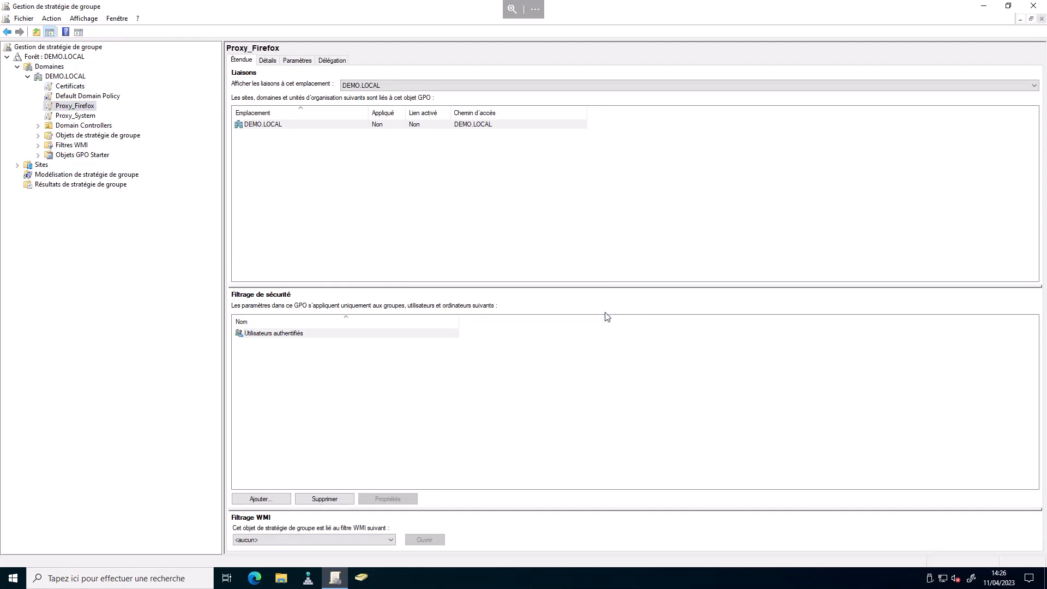
left_click(79, 116)
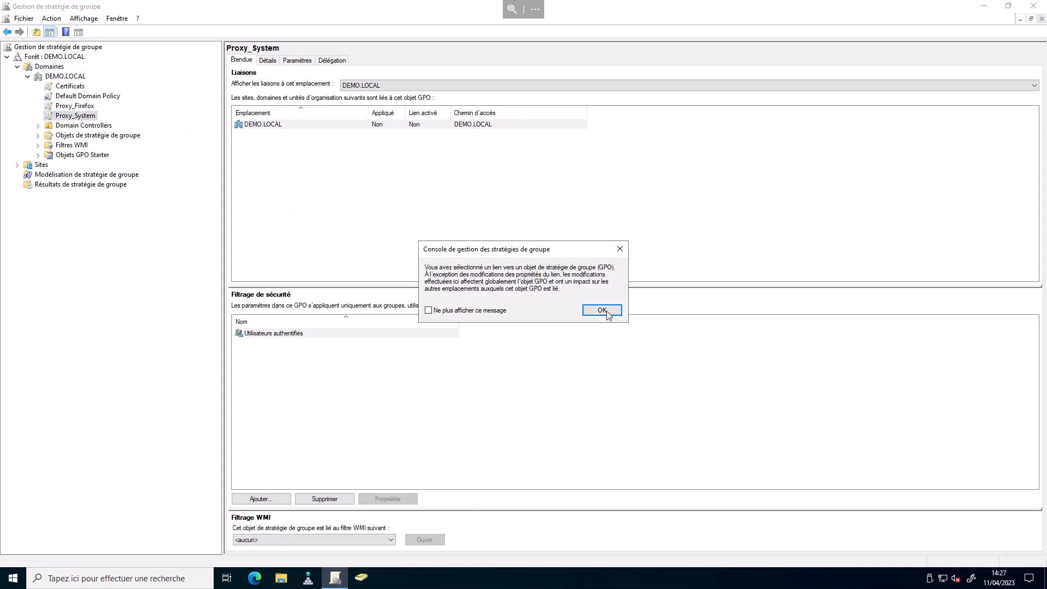
left_click(603, 311)
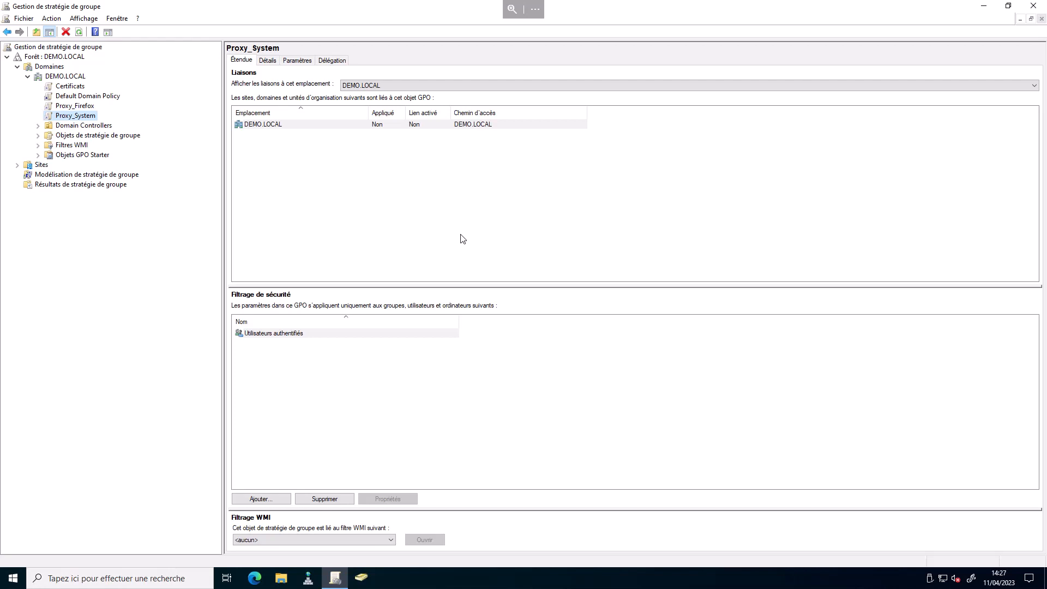
- Revisit Proxy_Firefox, then settle on the Certificats GPO linked to DEMO.LOCAL
left_click(77, 107)
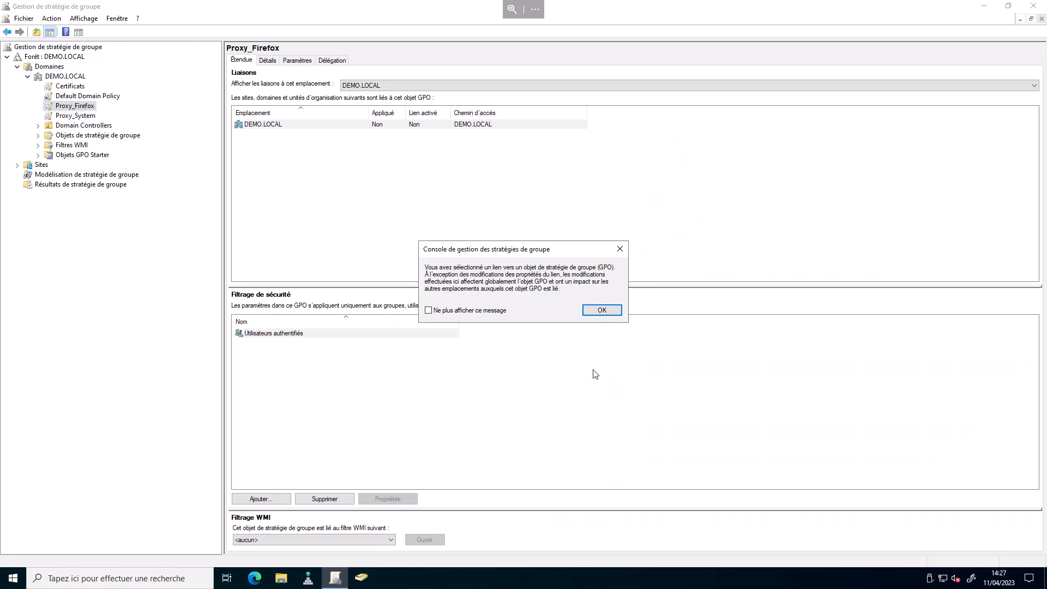
left_click(610, 312)
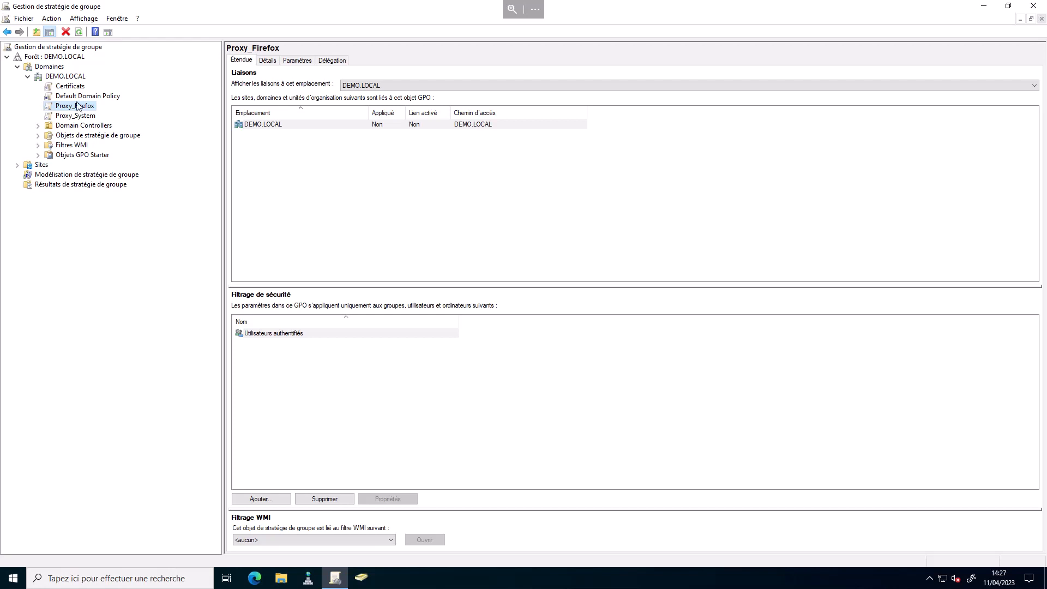
left_click(69, 88)
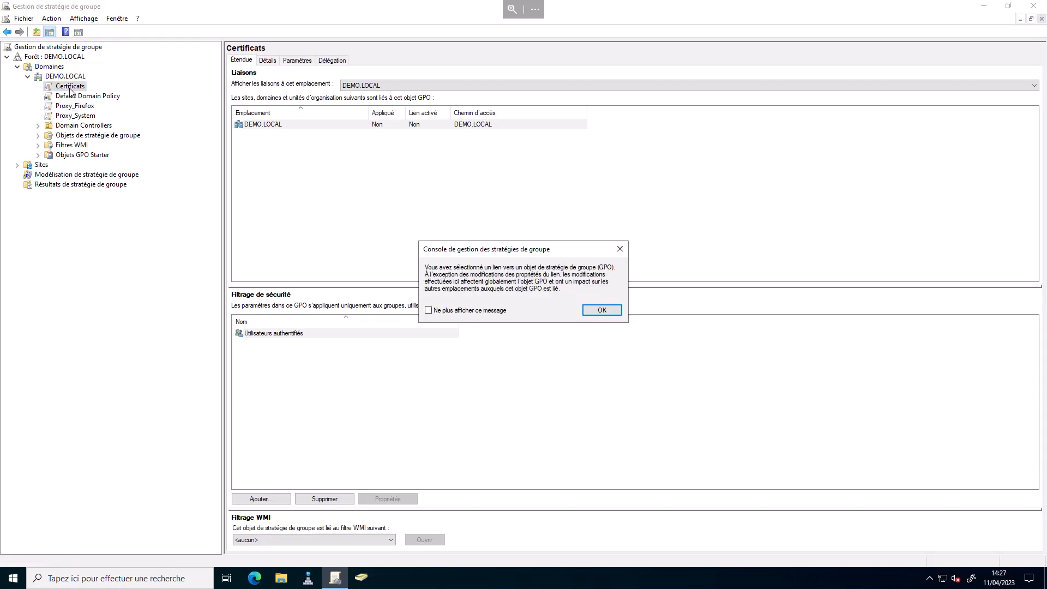
left_click(603, 311)
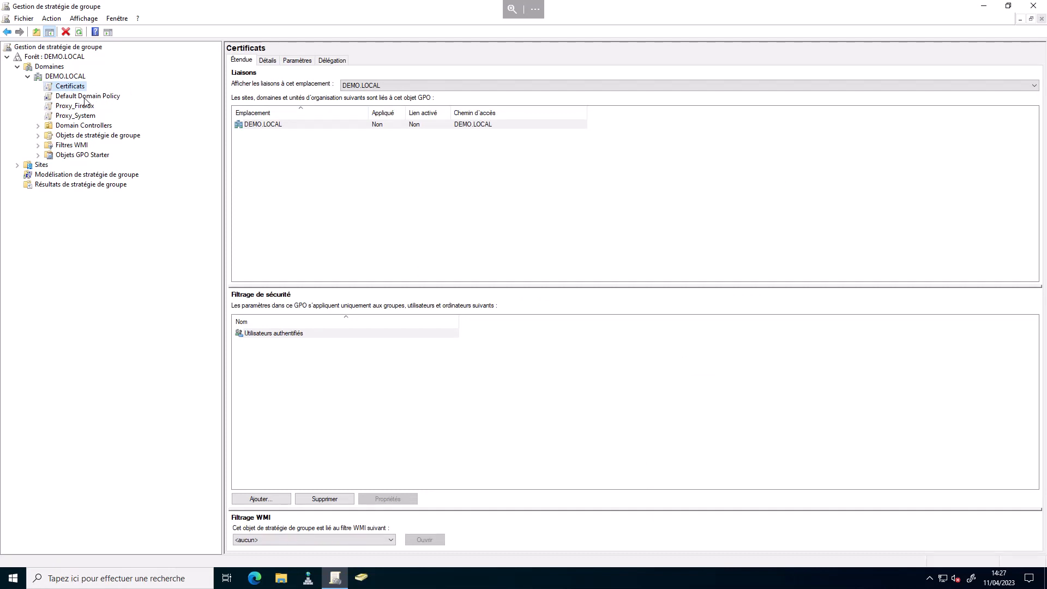
- Show the Certificats Paramètres report and highlight the trusted root issued to PR03SSL.demo.local
left_click(291, 60)
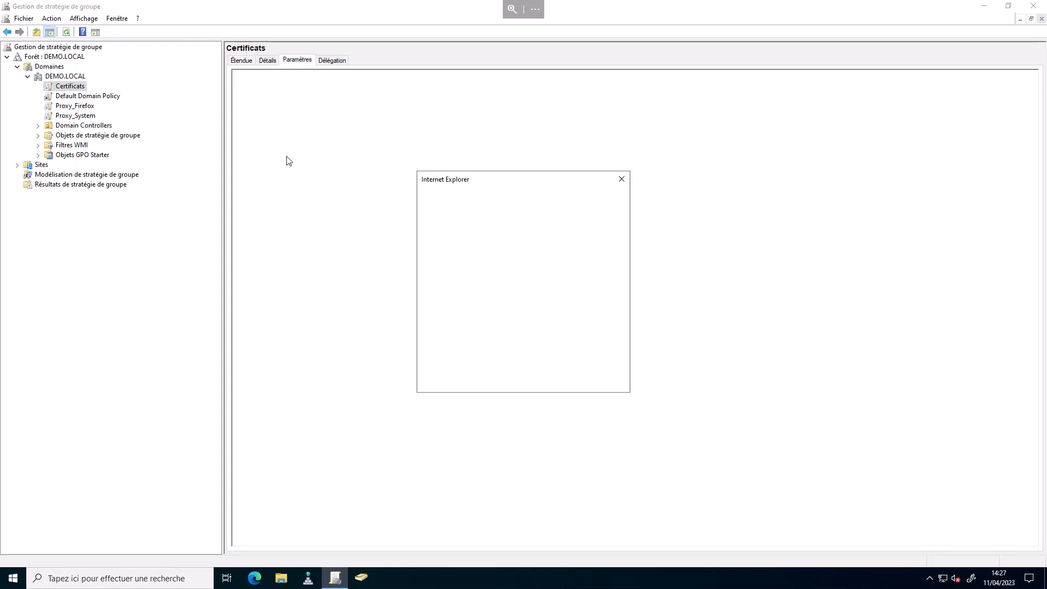
left_click(604, 200)
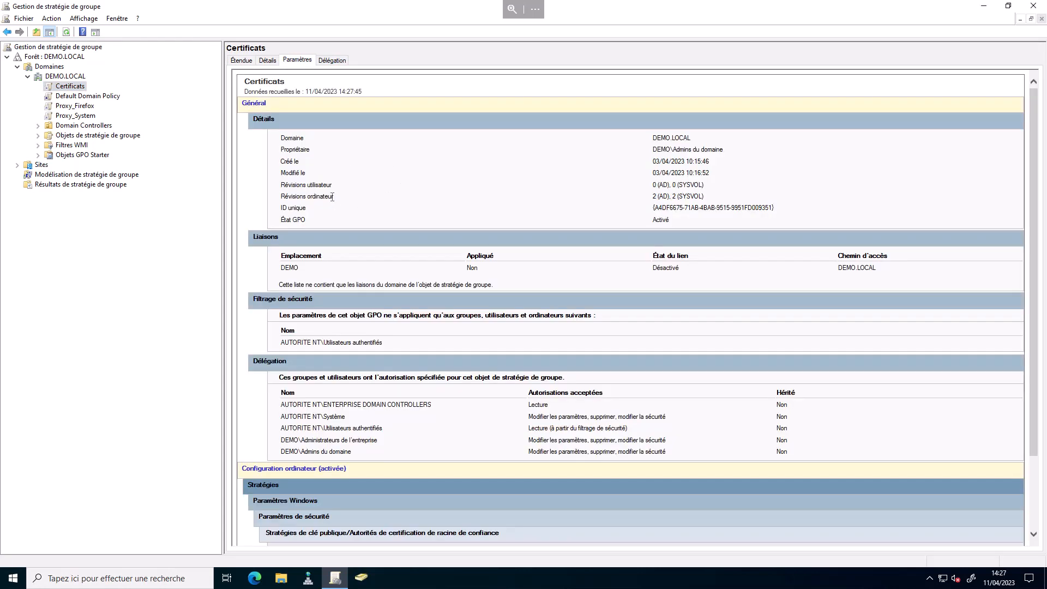
scroll(326, 211, "down", 3)
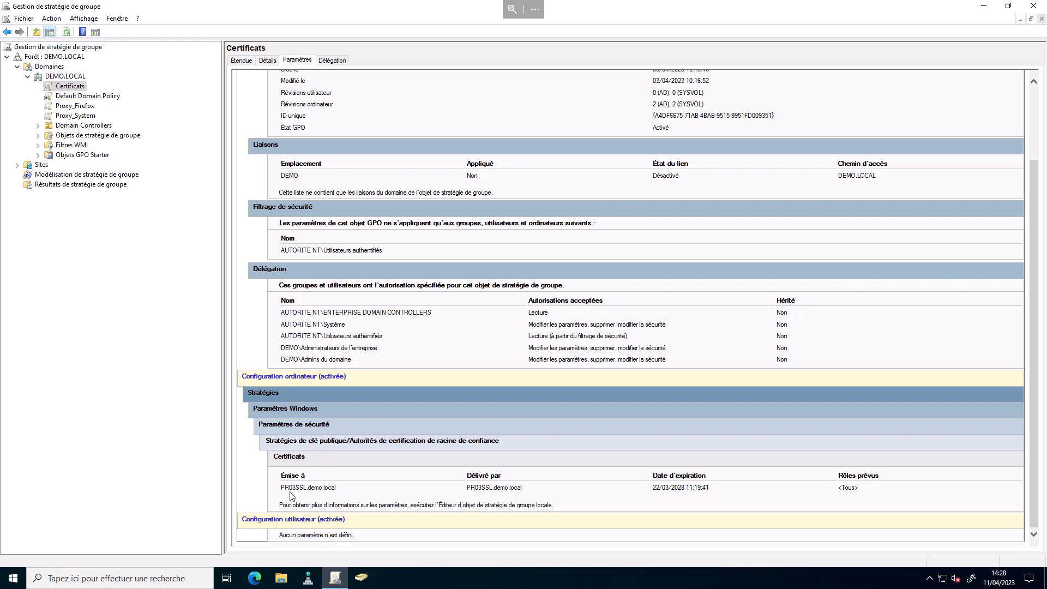
left_click_drag(281, 488, 336, 488)
left_click(17, 66)
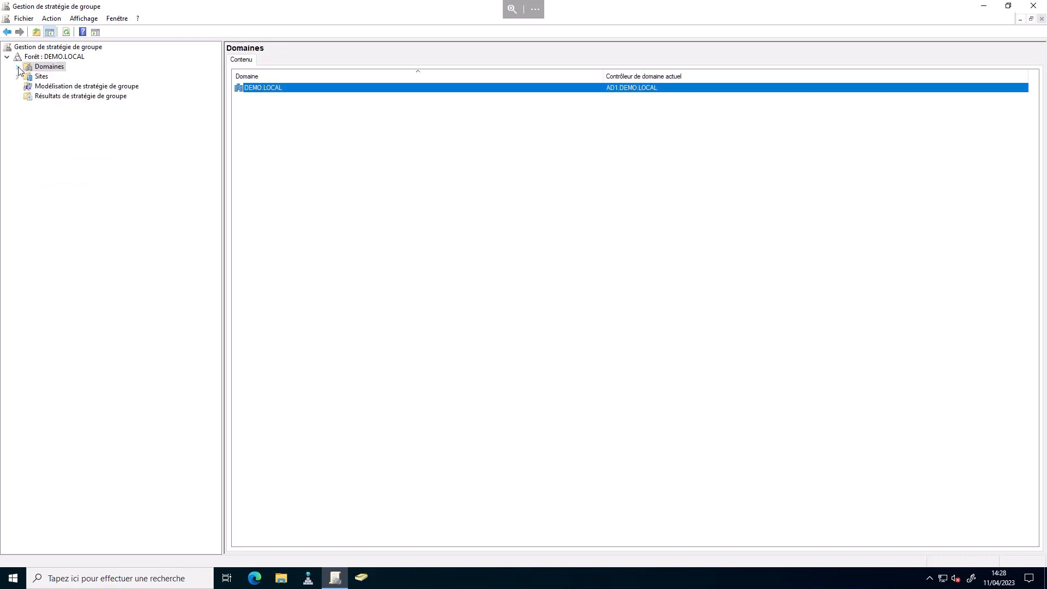
left_click(17, 67)
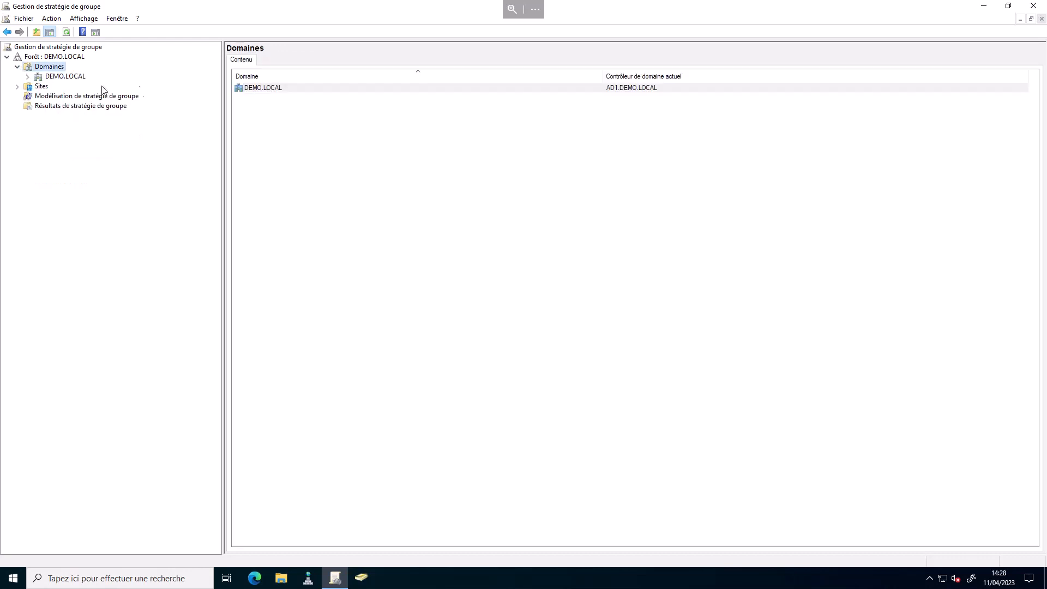
left_click(28, 77)
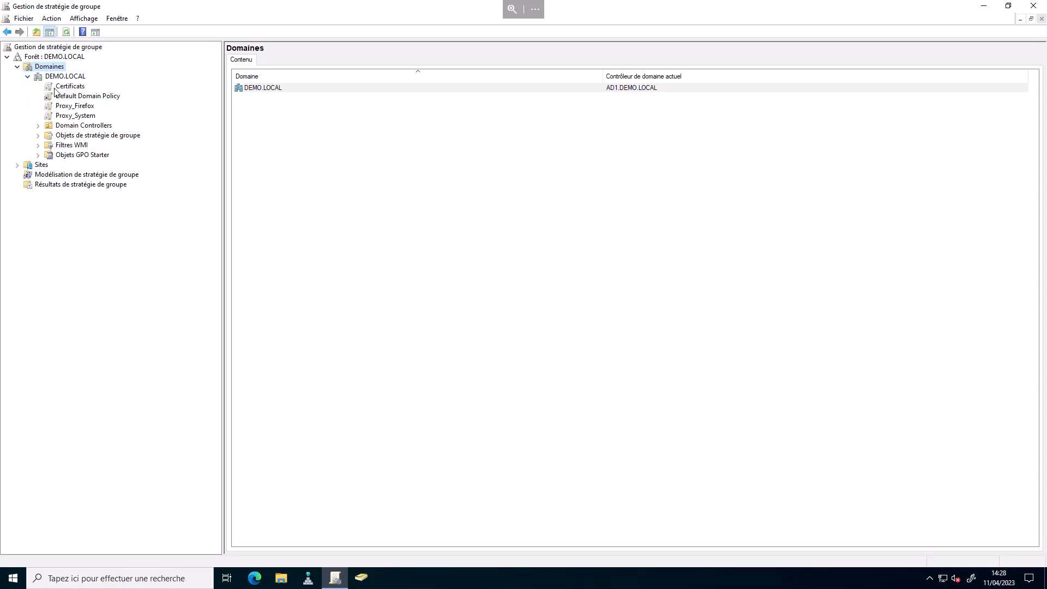
left_click(55, 87)
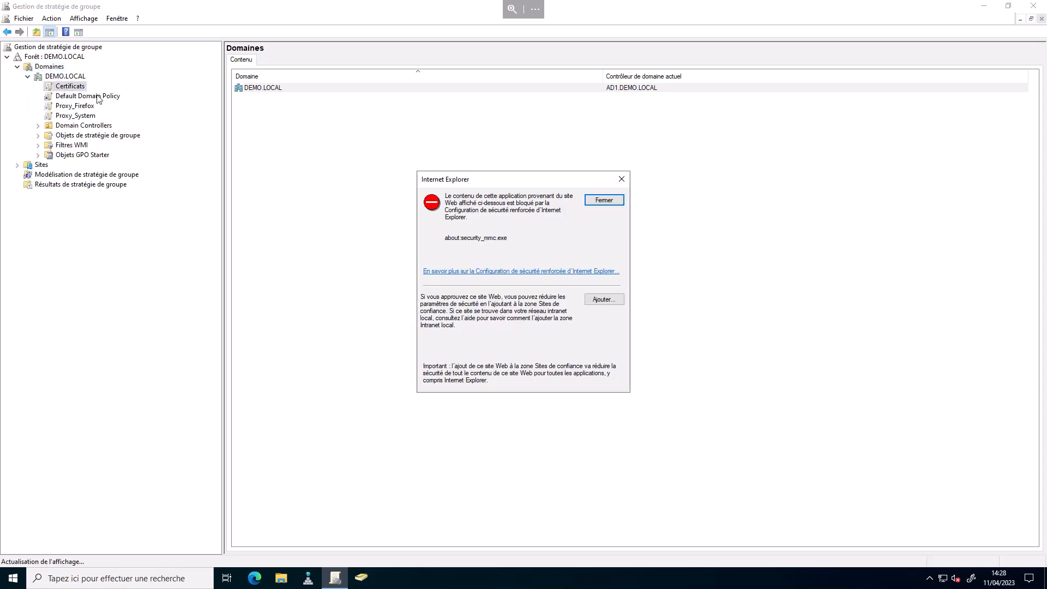
left_click(602, 204)
left_click(602, 311)
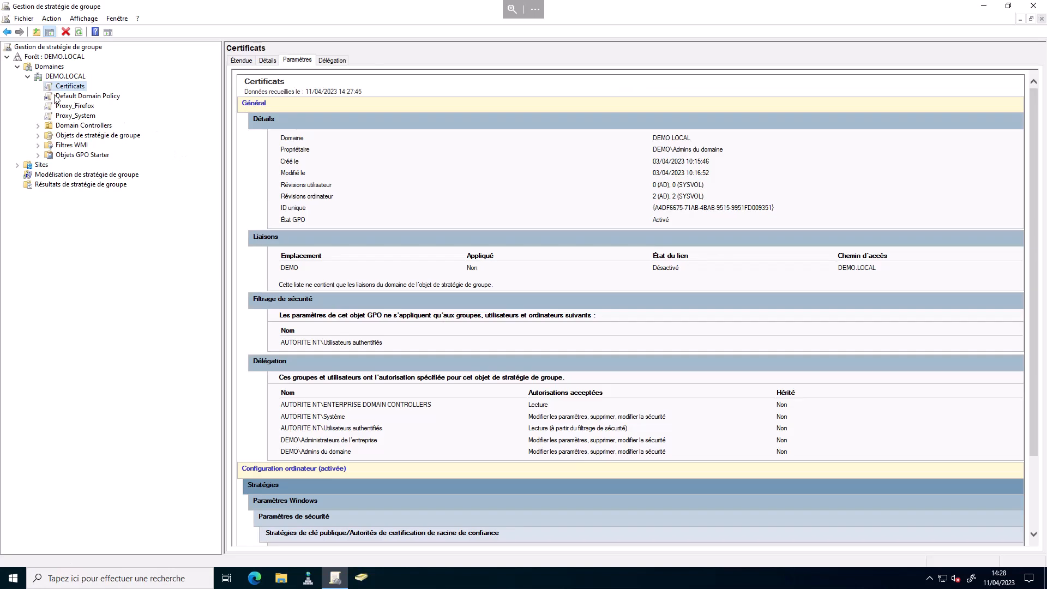
right_click(57, 94)
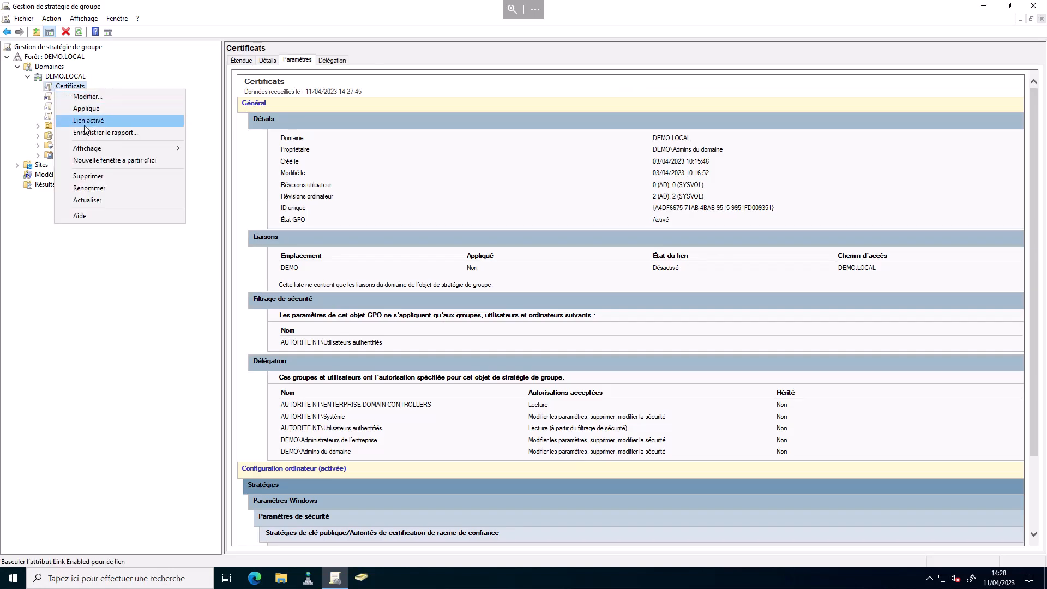
left_click(147, 379)
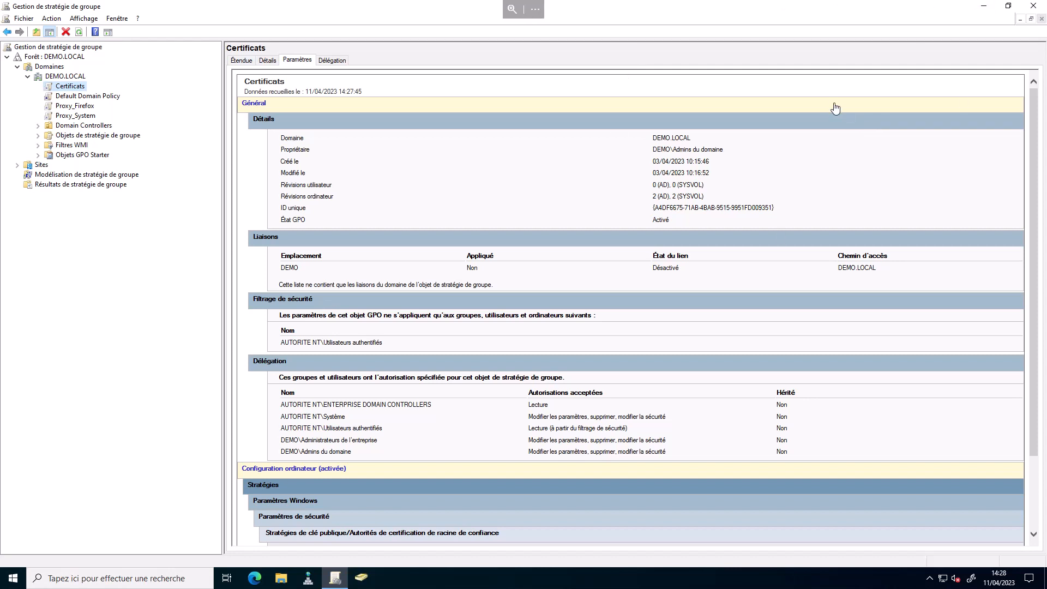
key("alt+Tab")
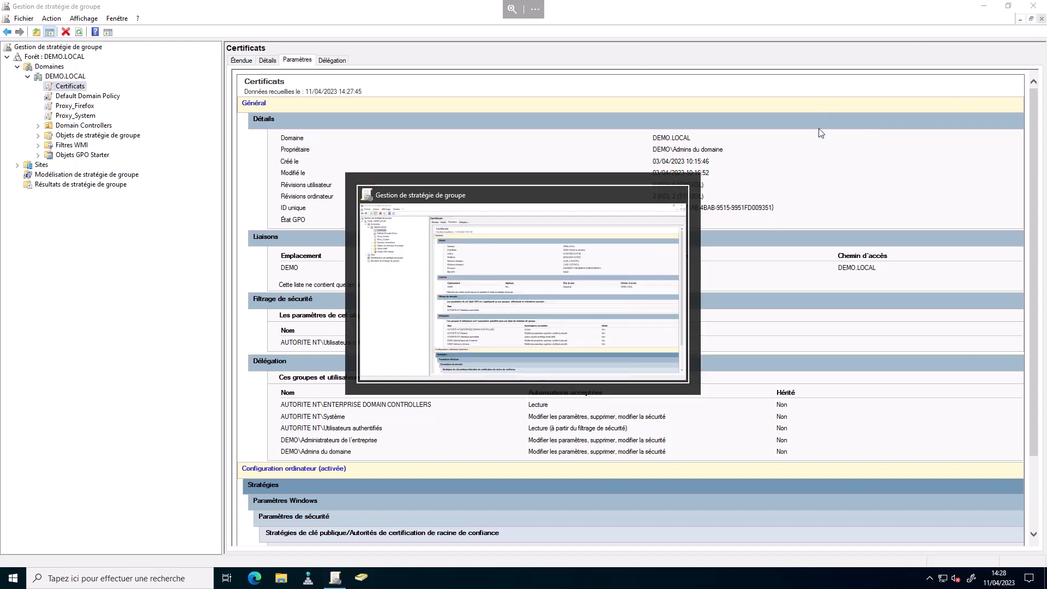
- Minimize Group Policy Management and take the ADLABO session out of full screen
left_click(985, 7)
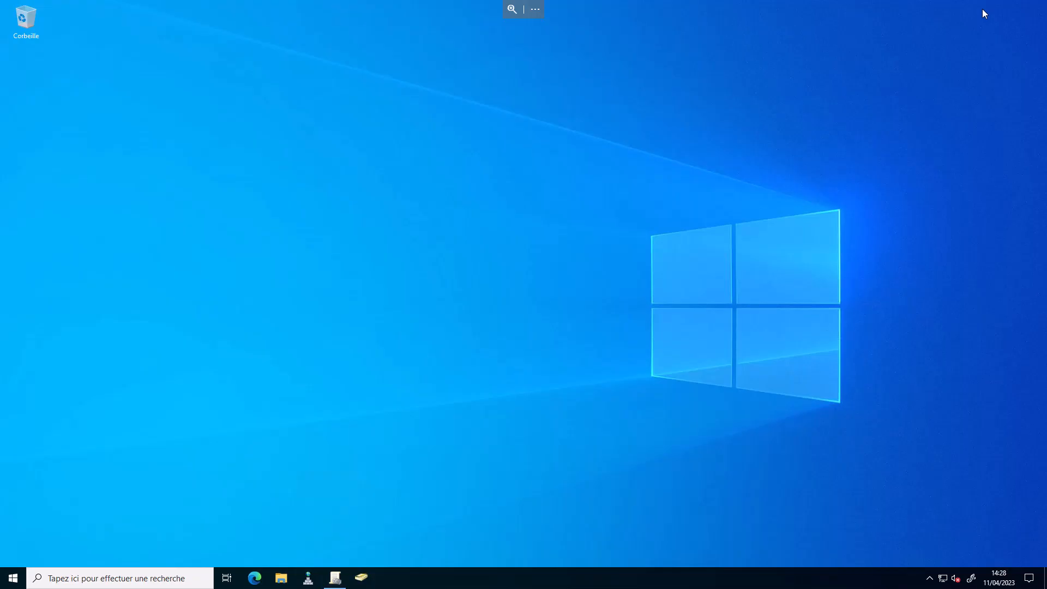
left_click(537, 8)
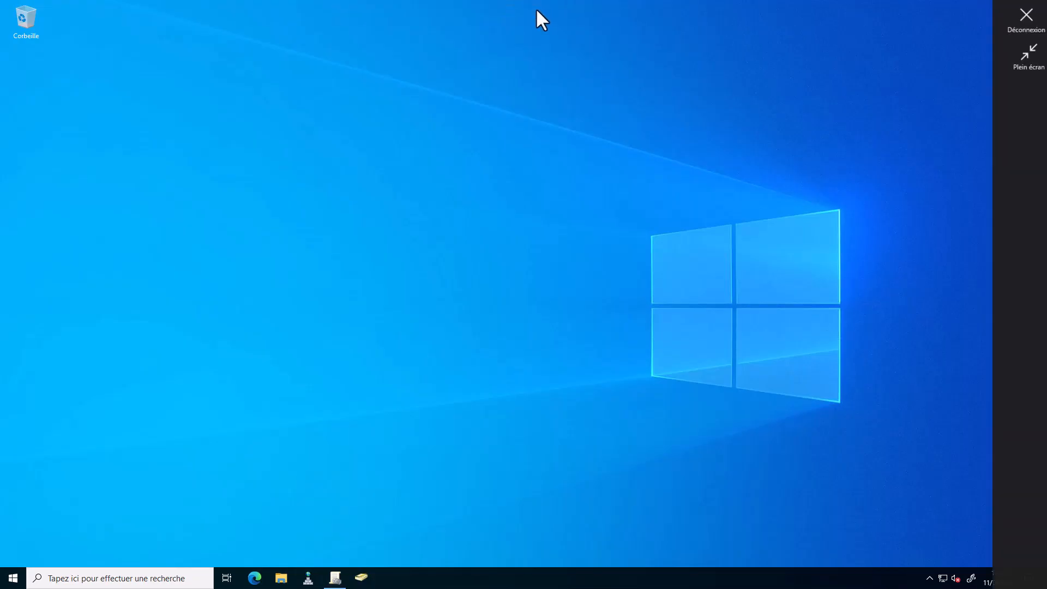
left_click(1020, 49)
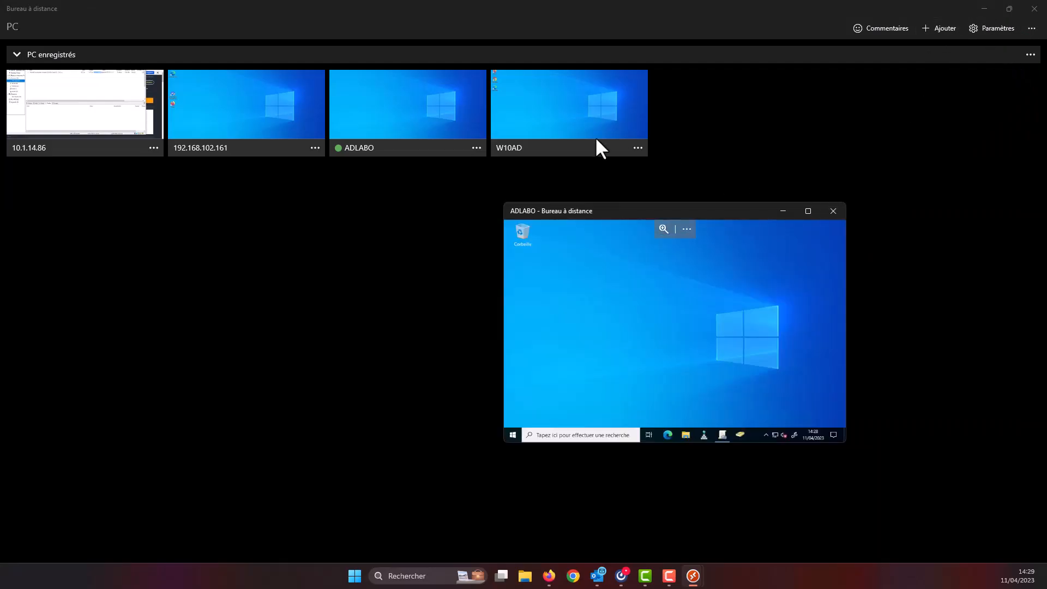
- Connect to W10AD and sign in with a demo.local user's username and password
left_click(532, 111)
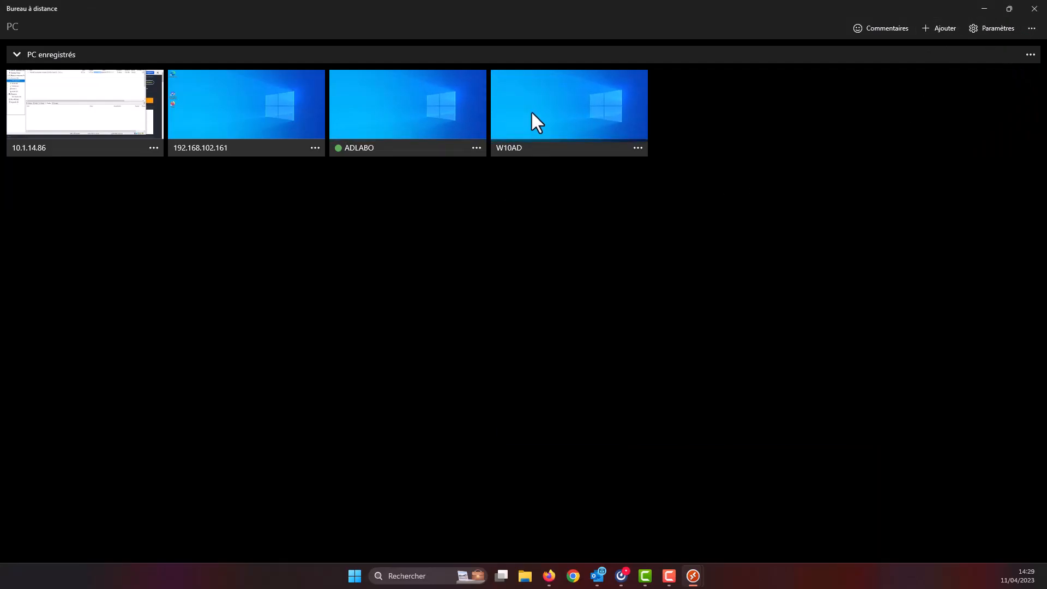
left_click(531, 110)
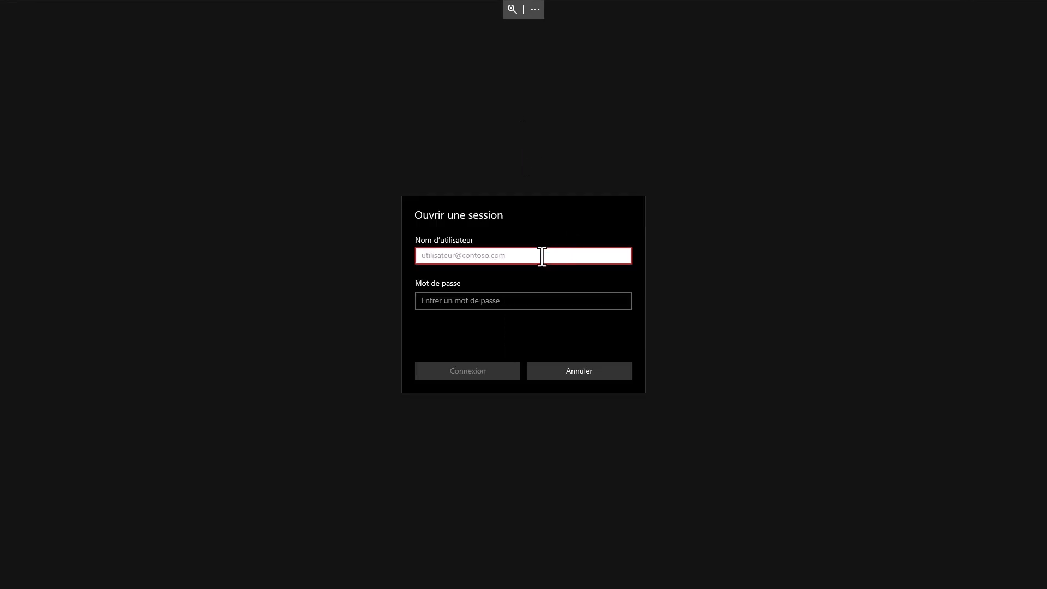
type("maxime@demo.local")
key("Tab")
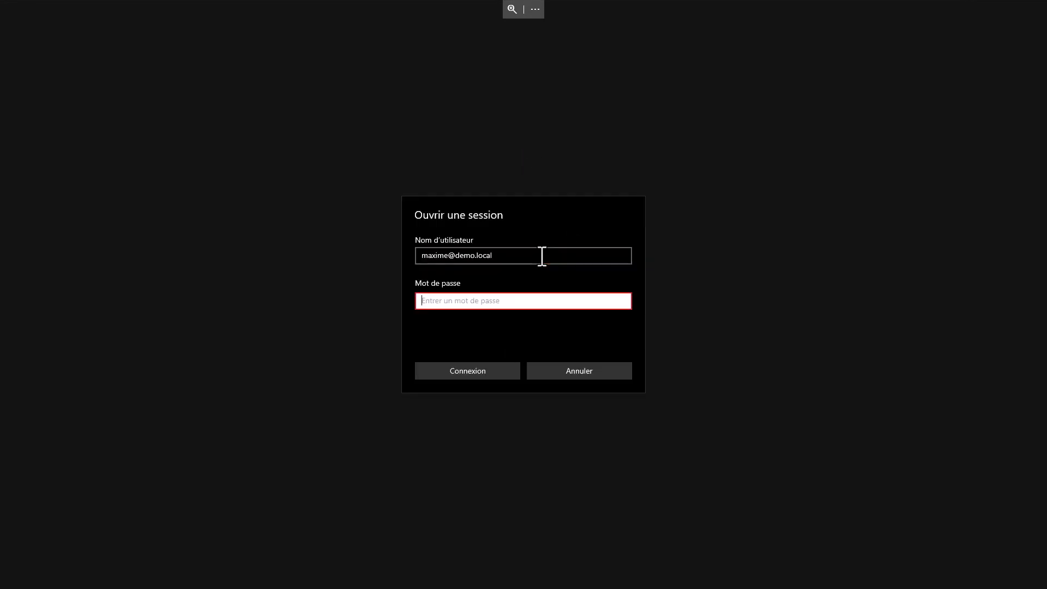
type("••")
key("Return")
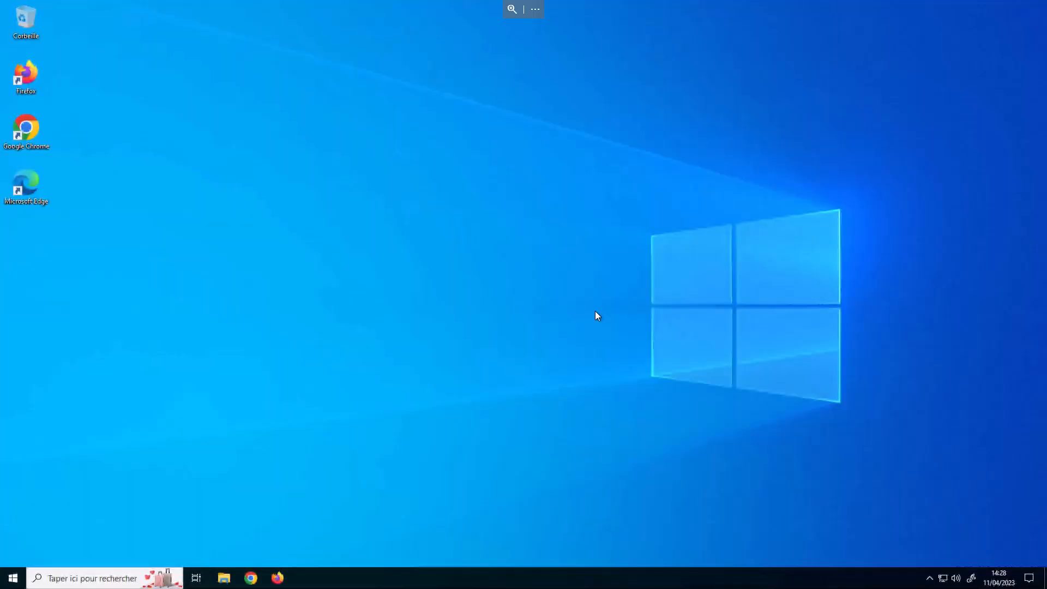
- Run certlm.msc from the Run dialog and maximize the certificates console
left_click(137, 576)
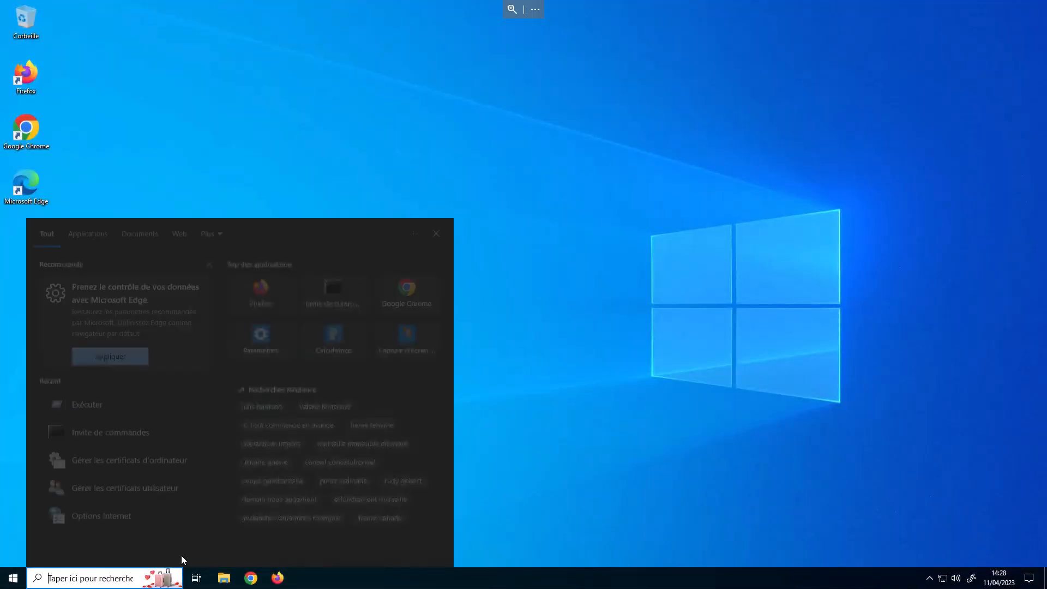
type("run")
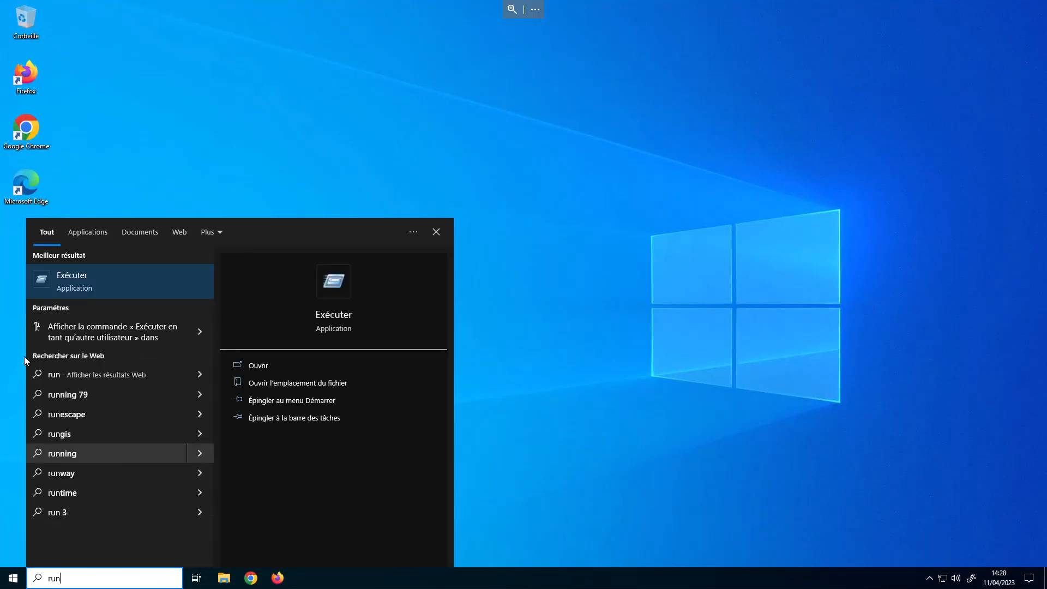
left_click(82, 270)
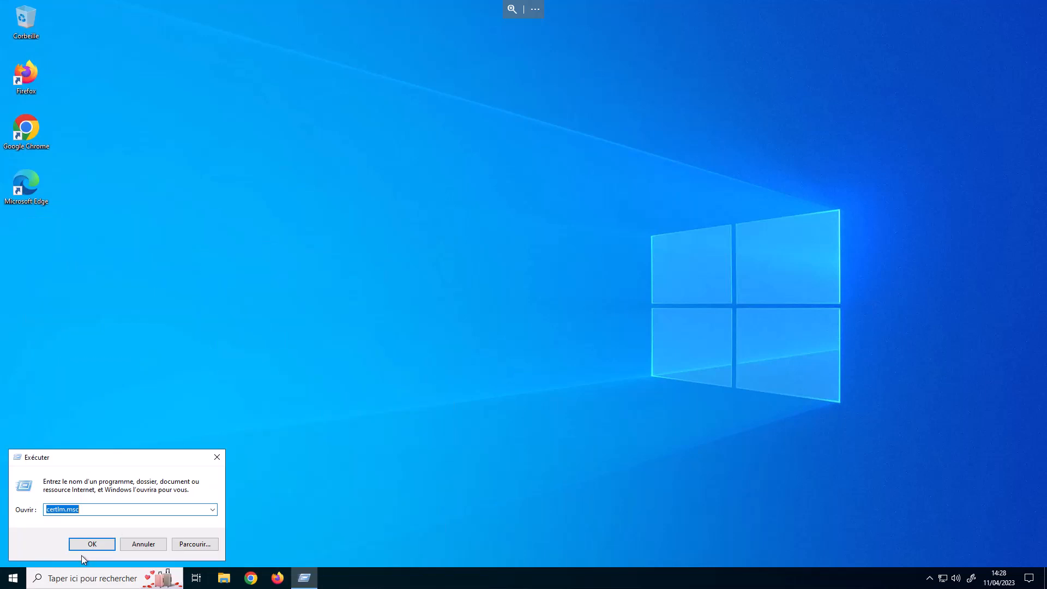
left_click(91, 544)
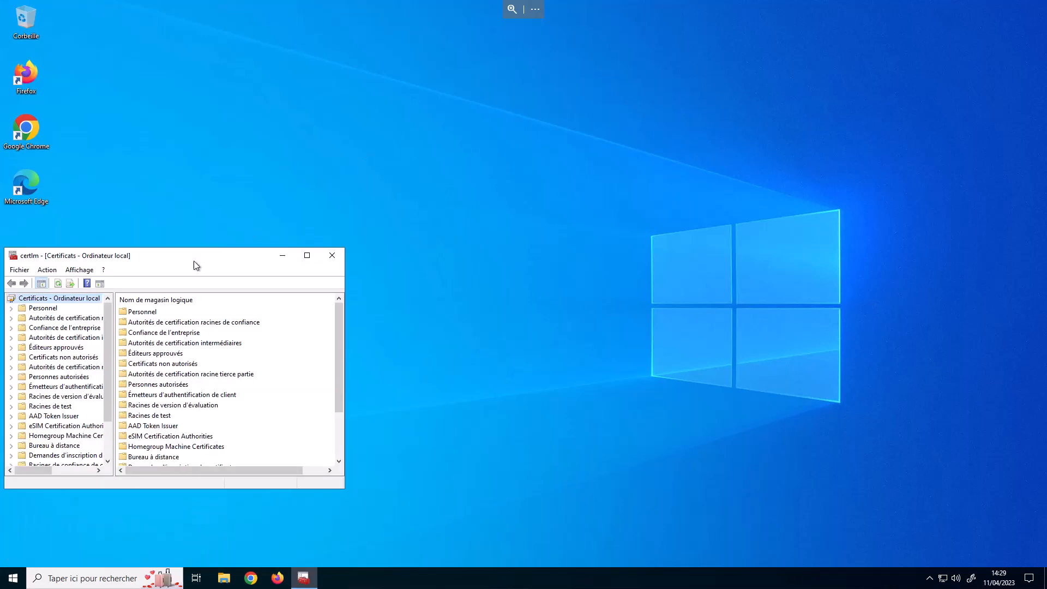
left_click_drag(194, 261, 612, 191)
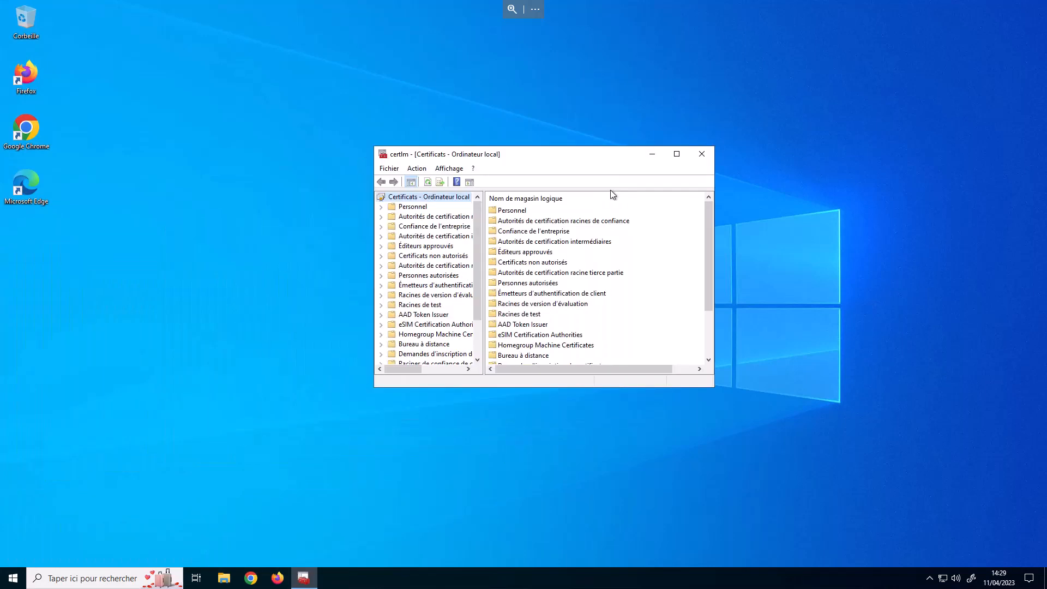
left_click(677, 155)
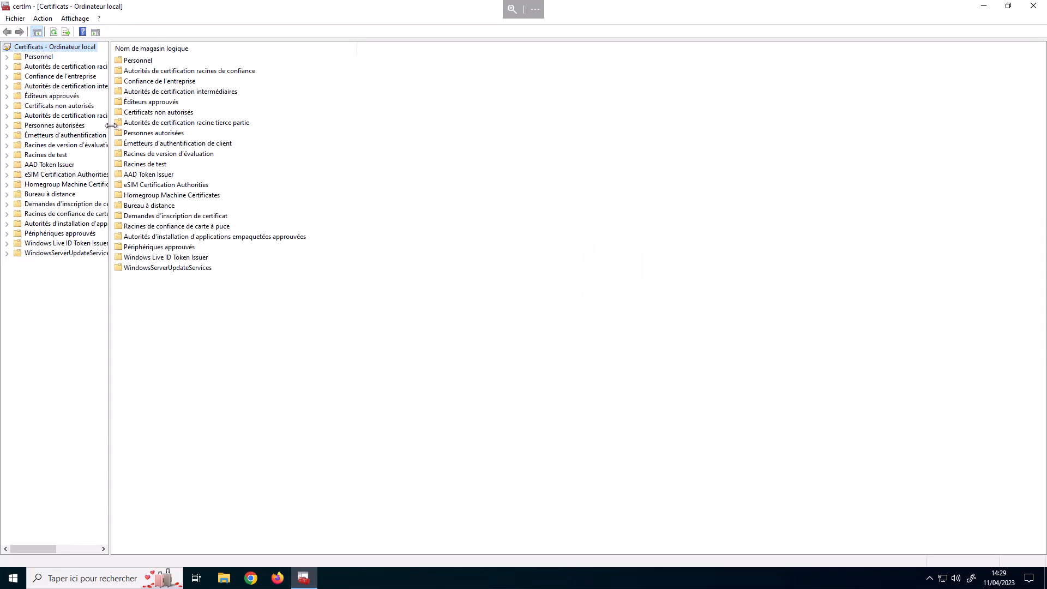
- List the 36 certificates under Autorités de certification racines de confiance > Certificats
left_click_drag(110, 126, 364, 122)
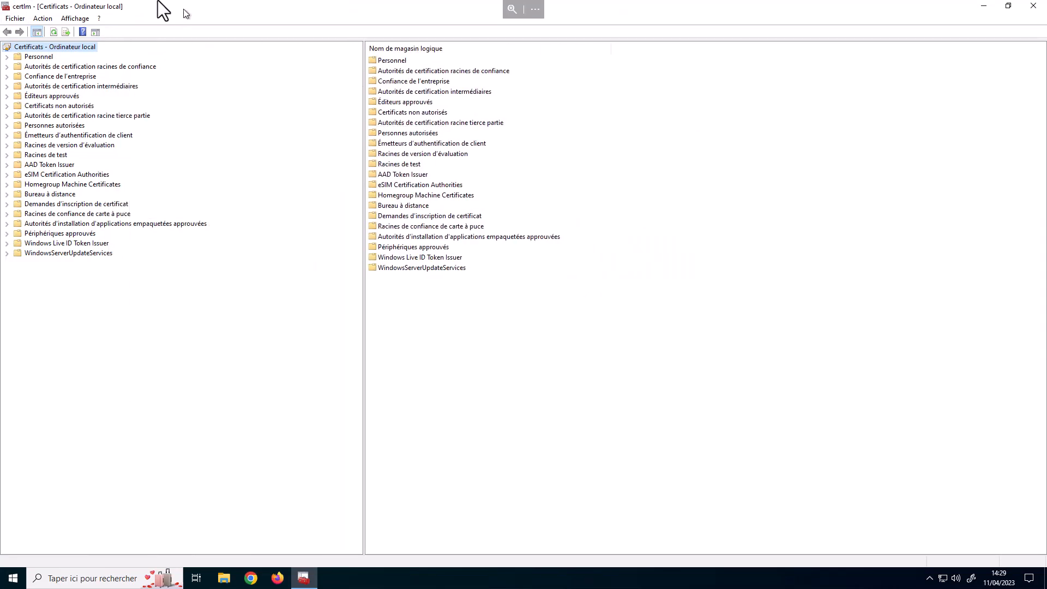
left_click(34, 69)
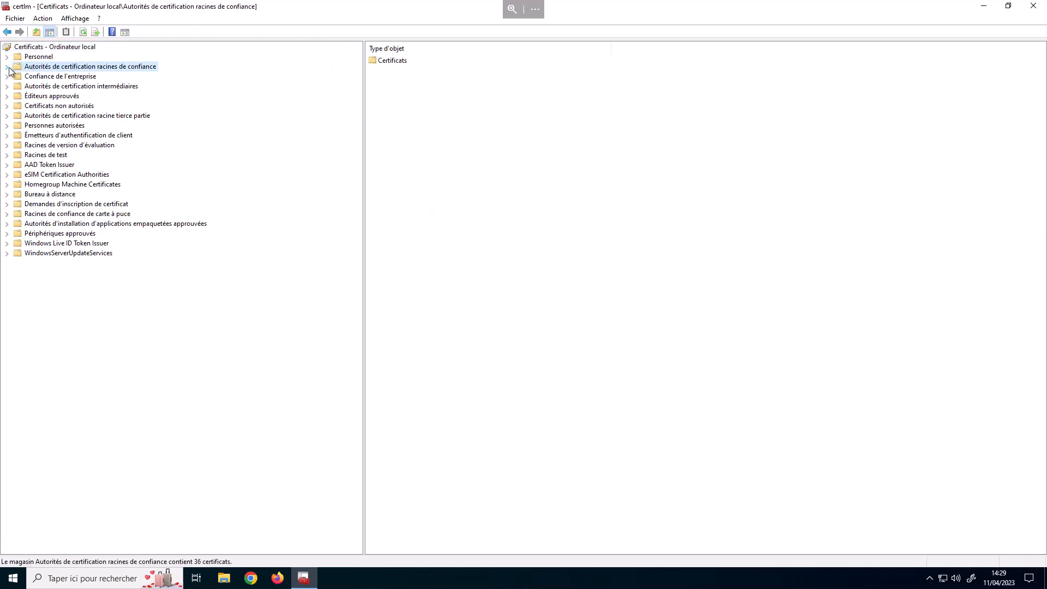
left_click(8, 67)
left_click(48, 77)
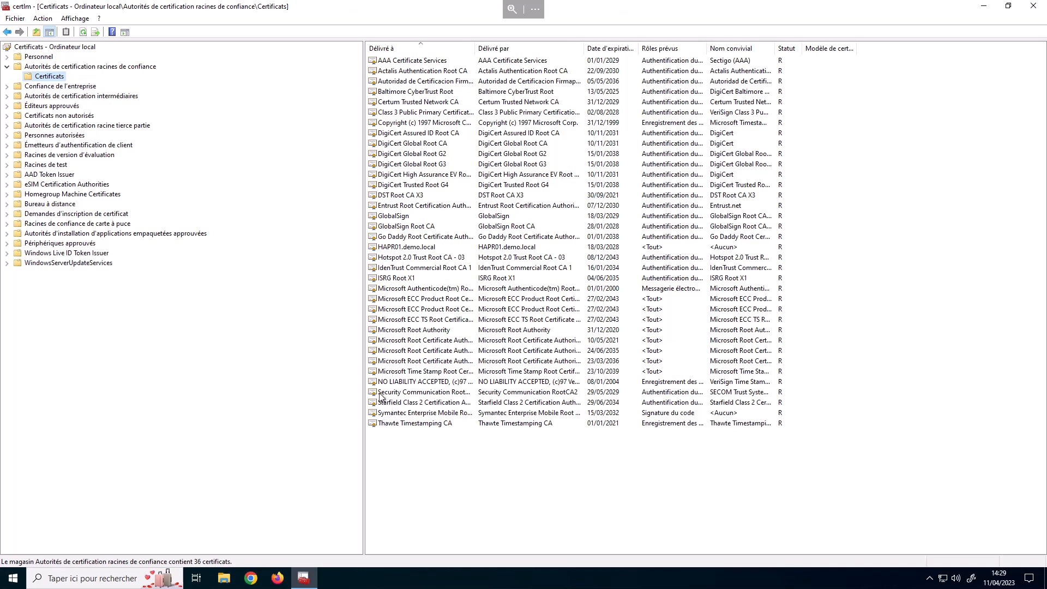
- Take the W10AD session out of full screen and bring the ADLABO session forward, maximized
left_click(536, 10)
left_click(1022, 61)
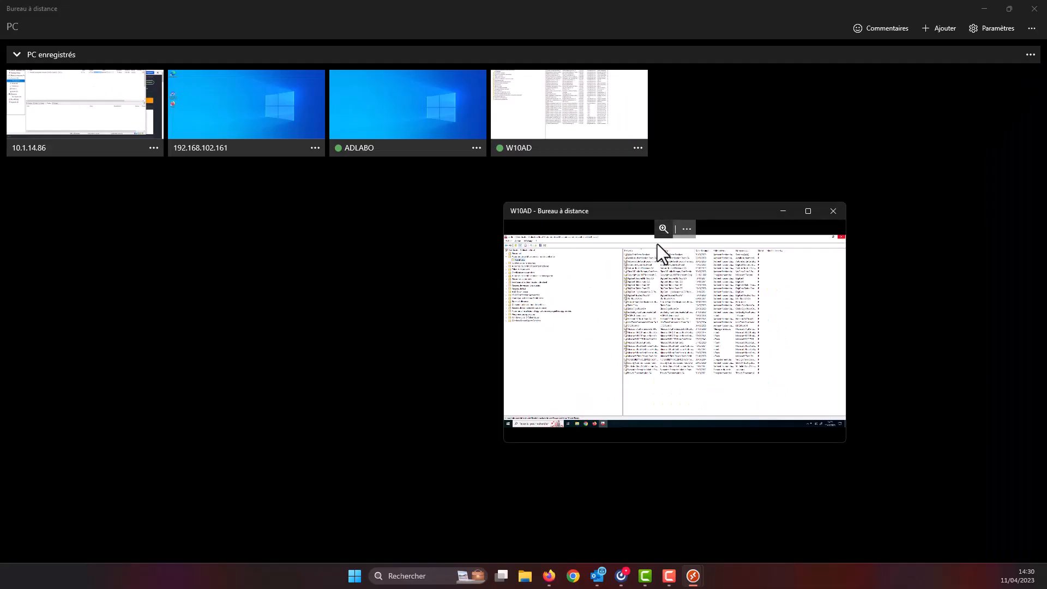
left_click(693, 577)
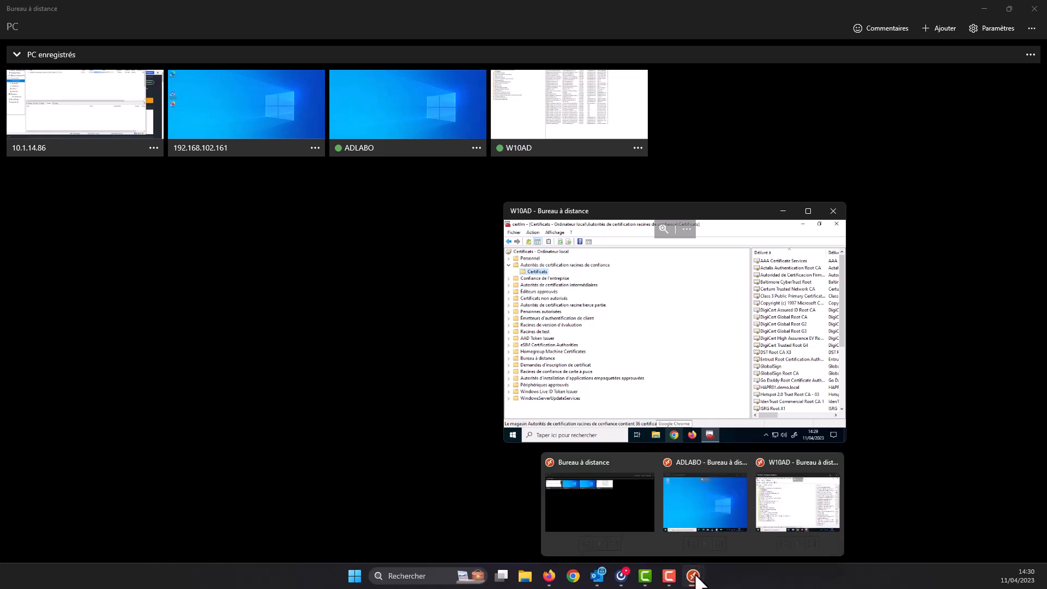
left_click(709, 509)
left_click(809, 212)
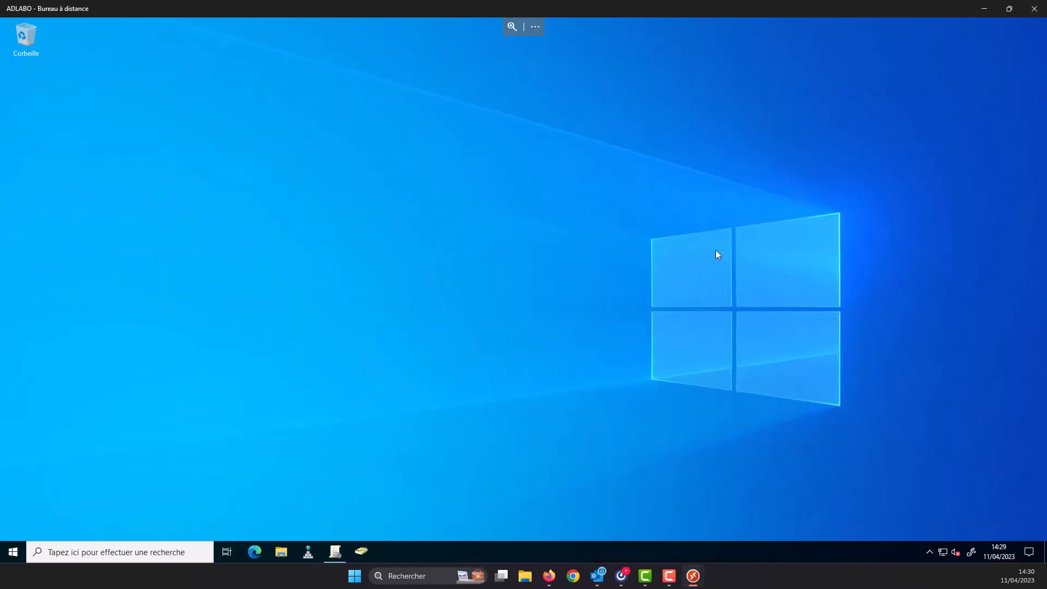
- Set the Certificats GPO link to Lien activé, then minimise the ADLABO session
left_click(342, 552)
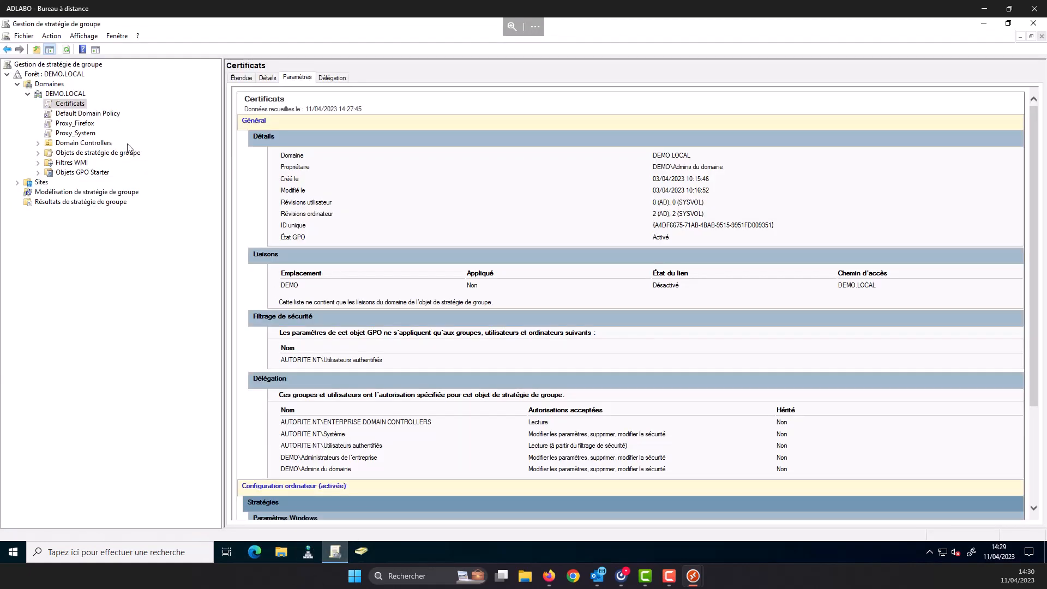
right_click(66, 105)
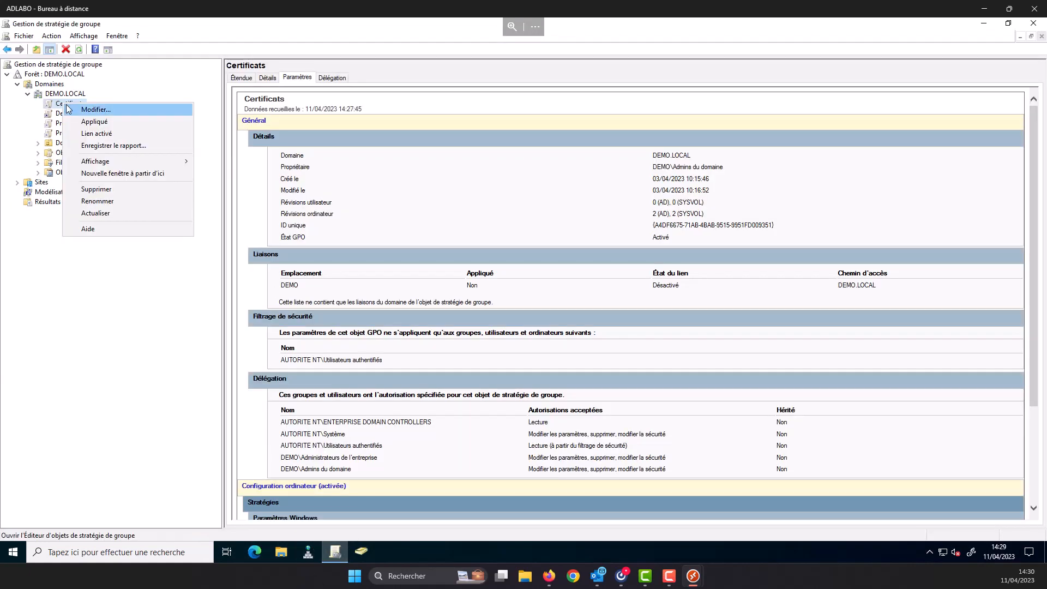
left_click(92, 135)
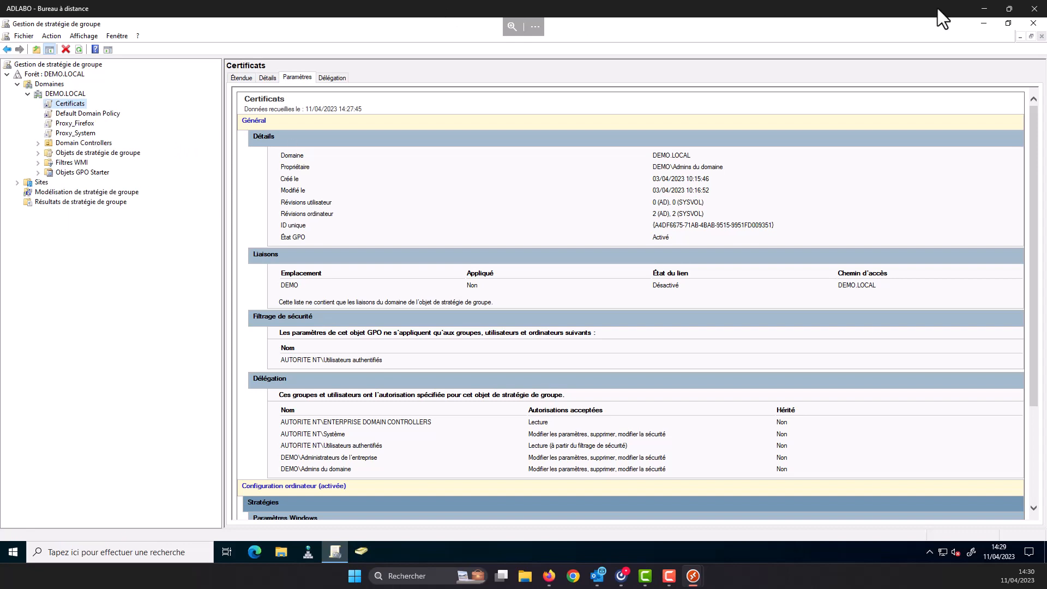
left_click(983, 8)
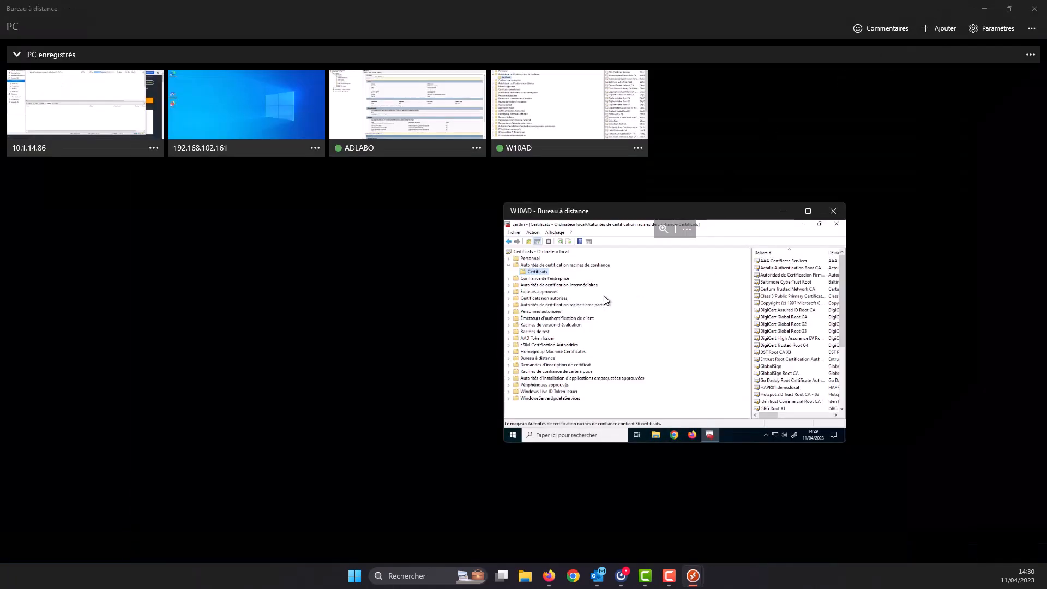
- On the maximised W10AD session, open Command Prompt via 'cmd' and run gpupdate /force
left_click(809, 211)
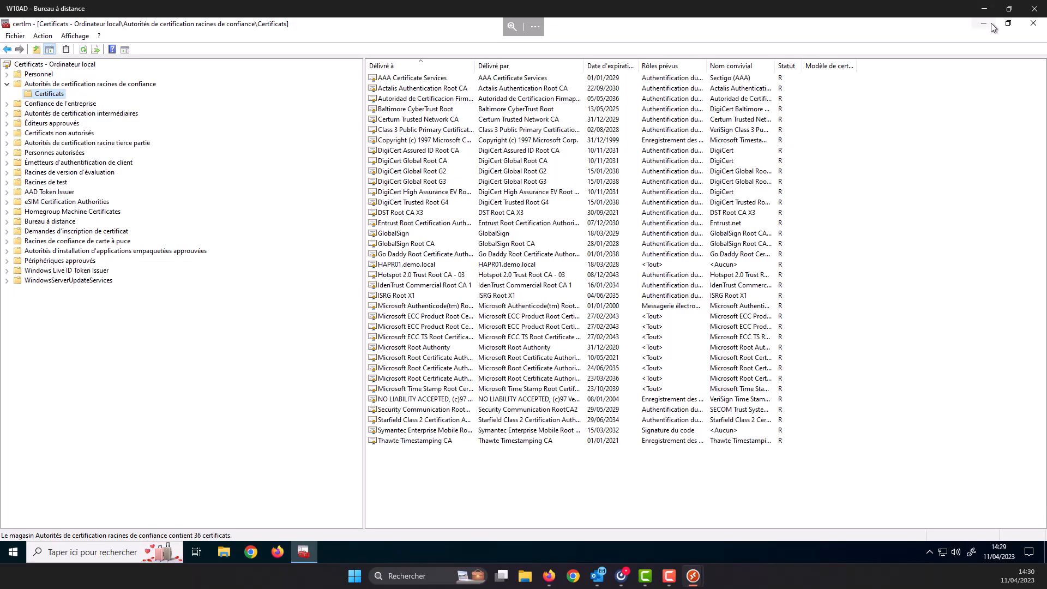
left_click(984, 24)
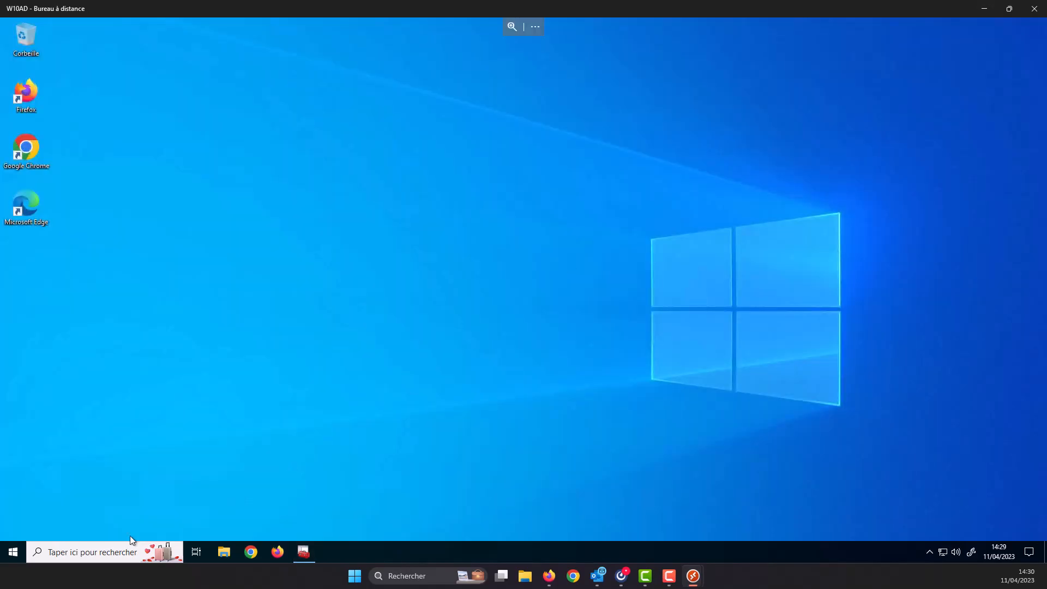
left_click(91, 551)
type("cmd")
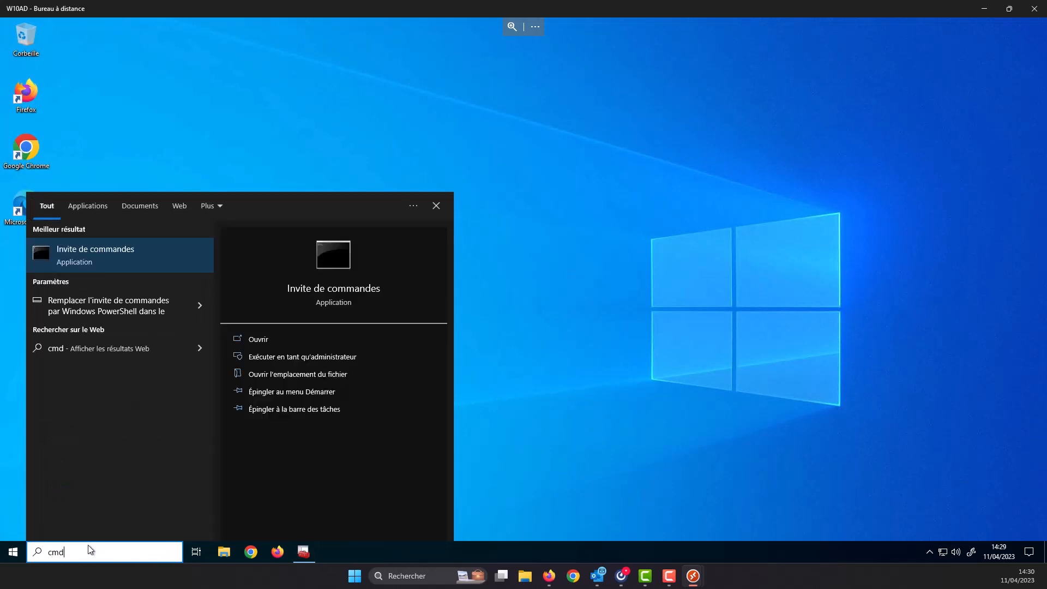
key("Return")
type("gp")
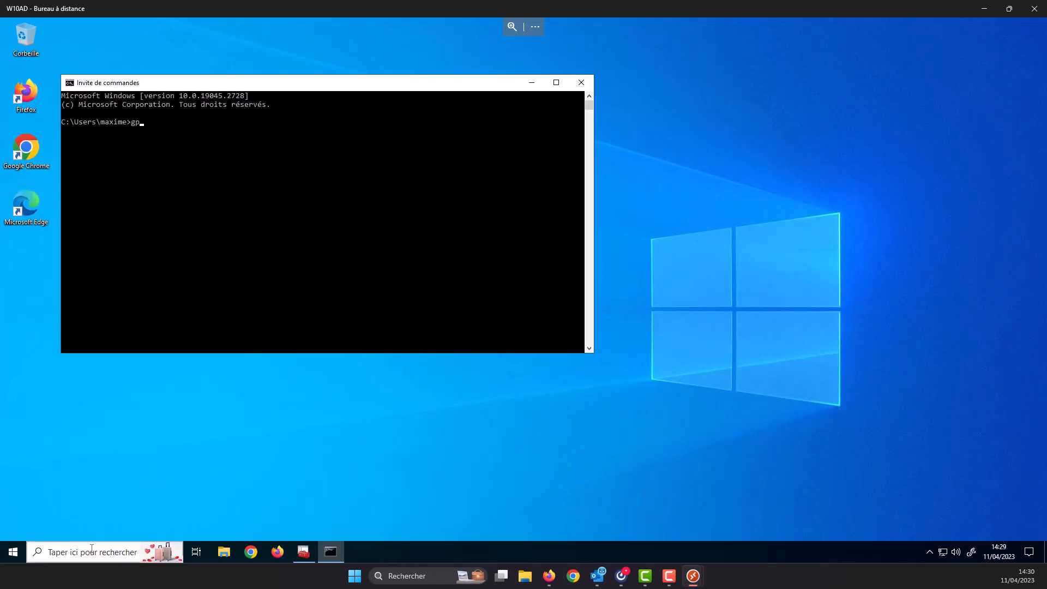
type("update /force")
key("Return")
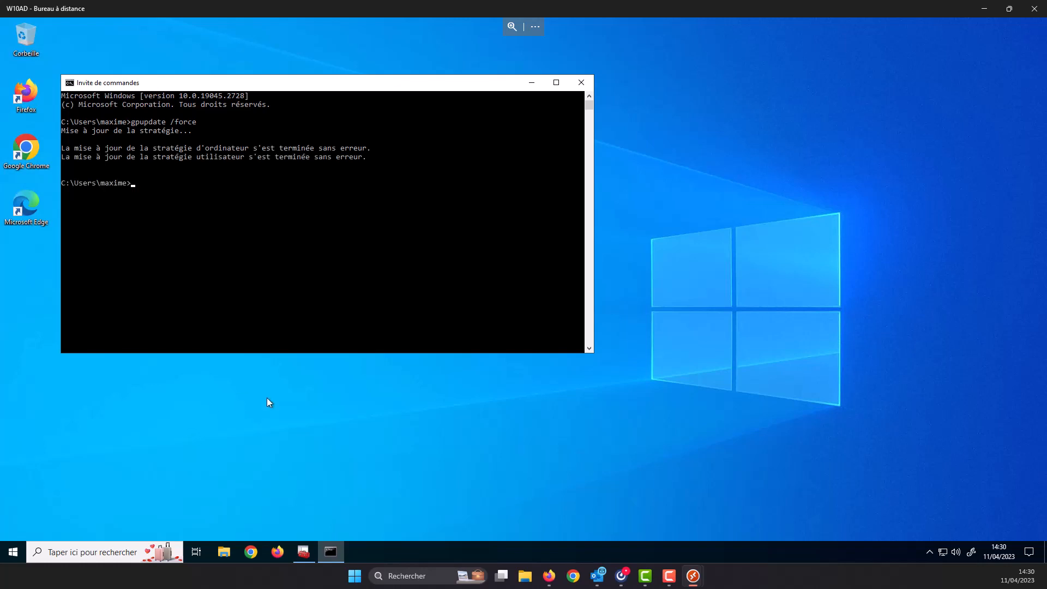
- Refresh certlm's trusted roots, select the new PR03SSL.demo.local certificate, then switch to the ADLABO session
left_click(304, 552)
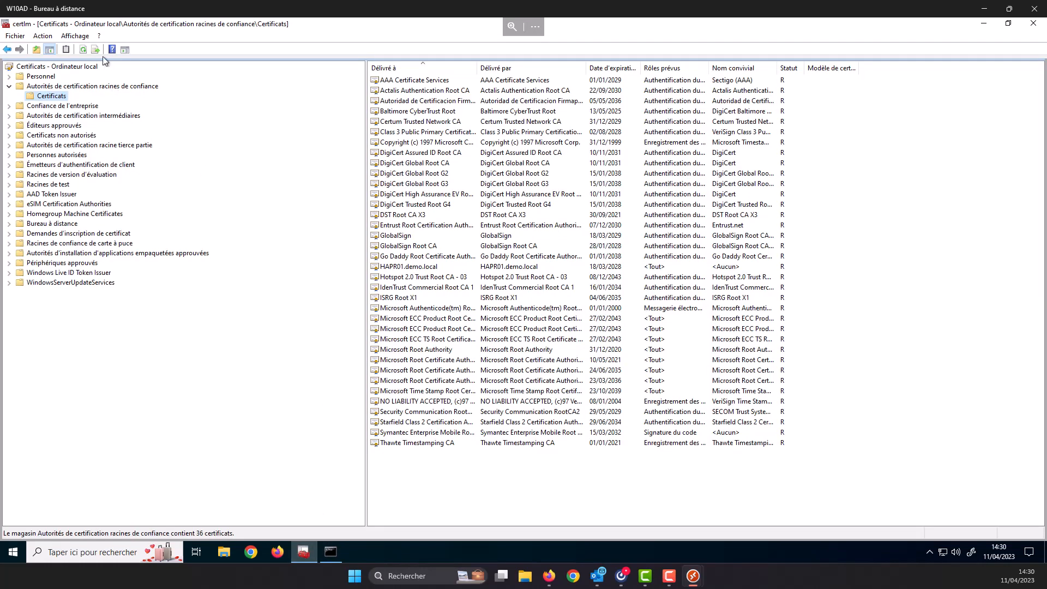
left_click(83, 50)
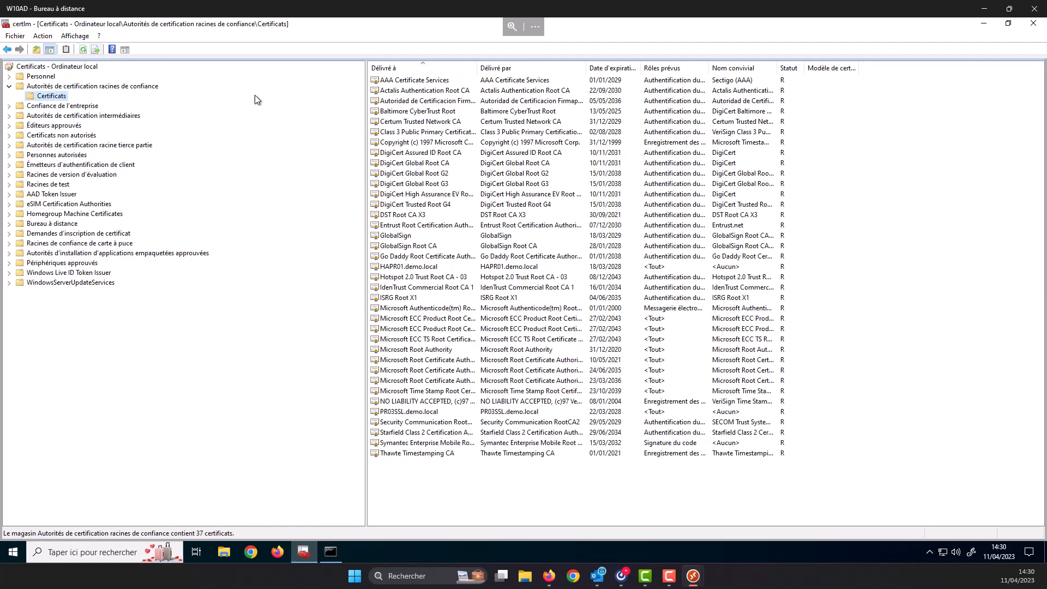
left_click(390, 414)
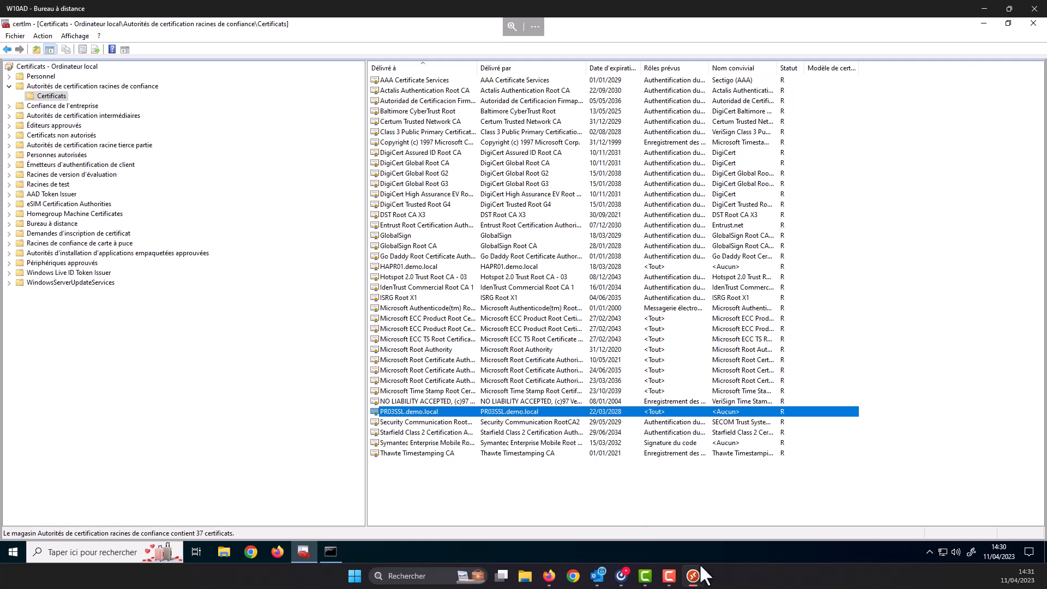
mouse_move(700, 581)
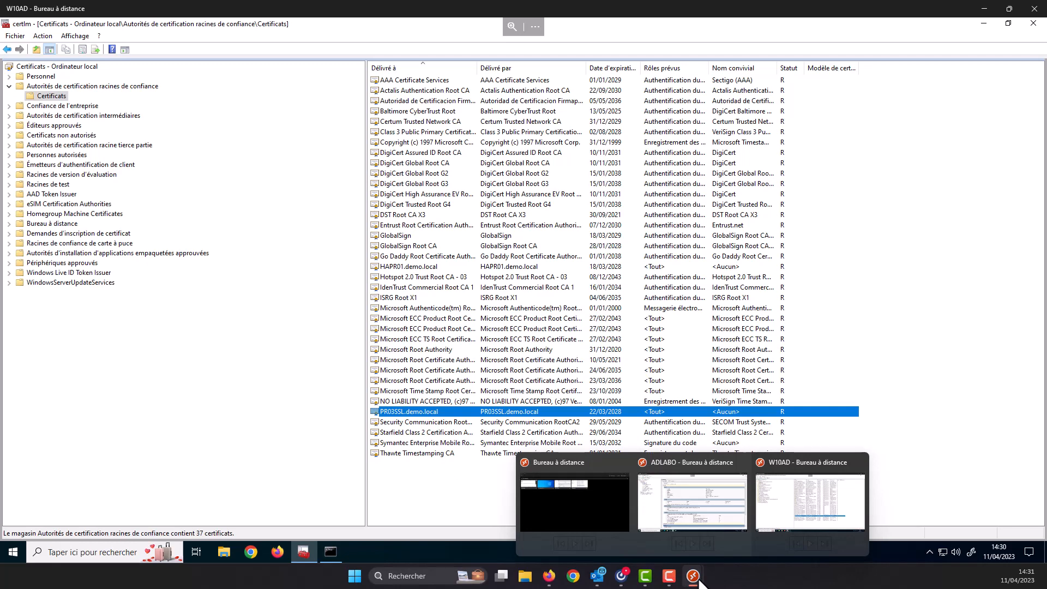
left_click(711, 520)
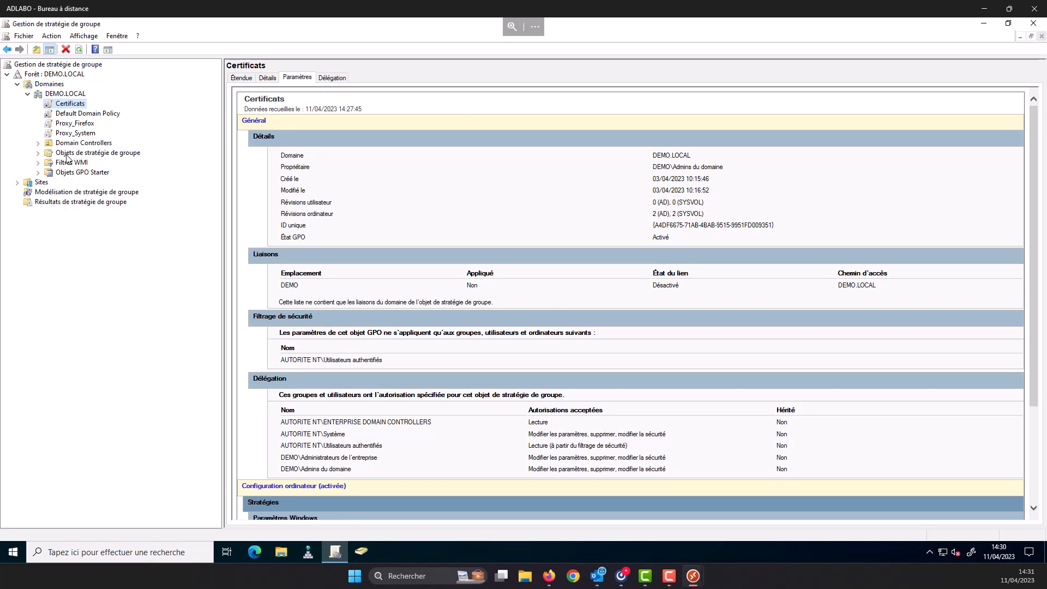
- Select the Proxy_Firefox GPO and dismiss the blocked-content and link warnings
left_click(61, 125)
left_click(603, 196)
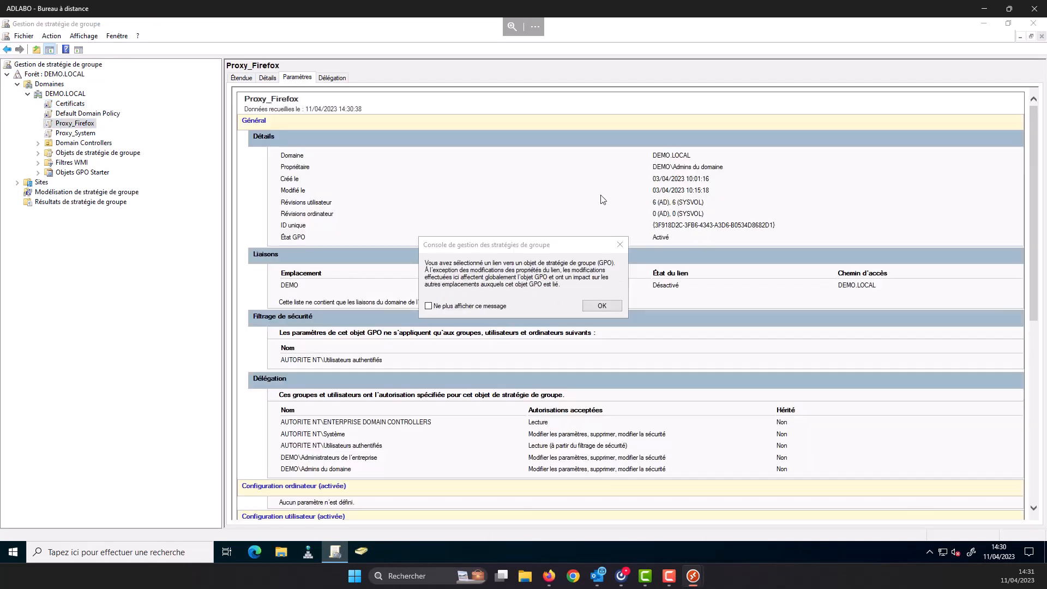
left_click(297, 77)
left_click(602, 306)
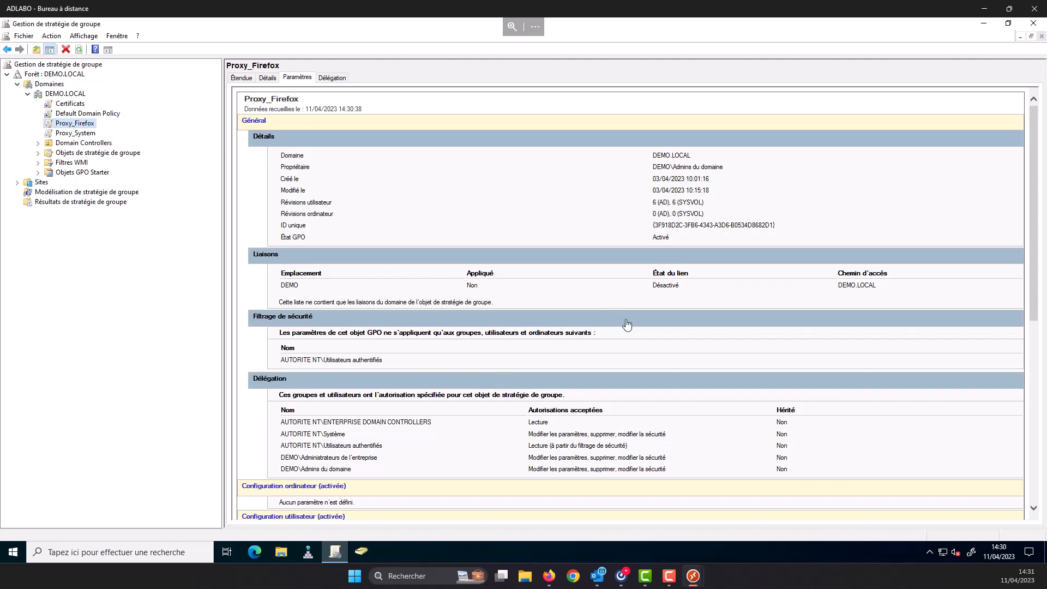
- Review the PR03SSL.demo.local:3128 proxy and Activé lock settings, then enable the Proxy_Firefox link
scroll(469, 368, "down", 3)
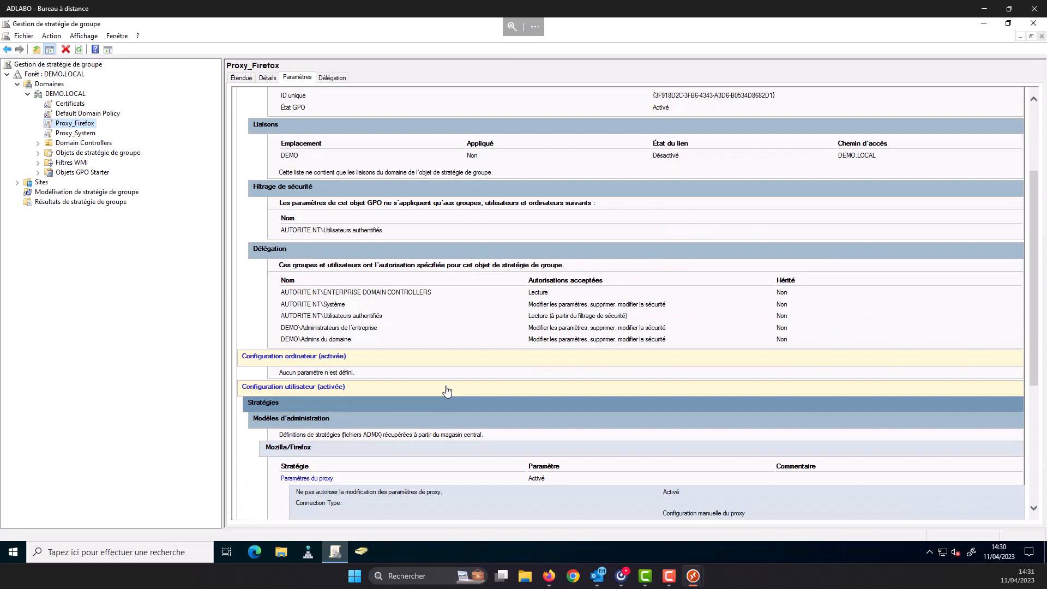
scroll(447, 391, "down", 5)
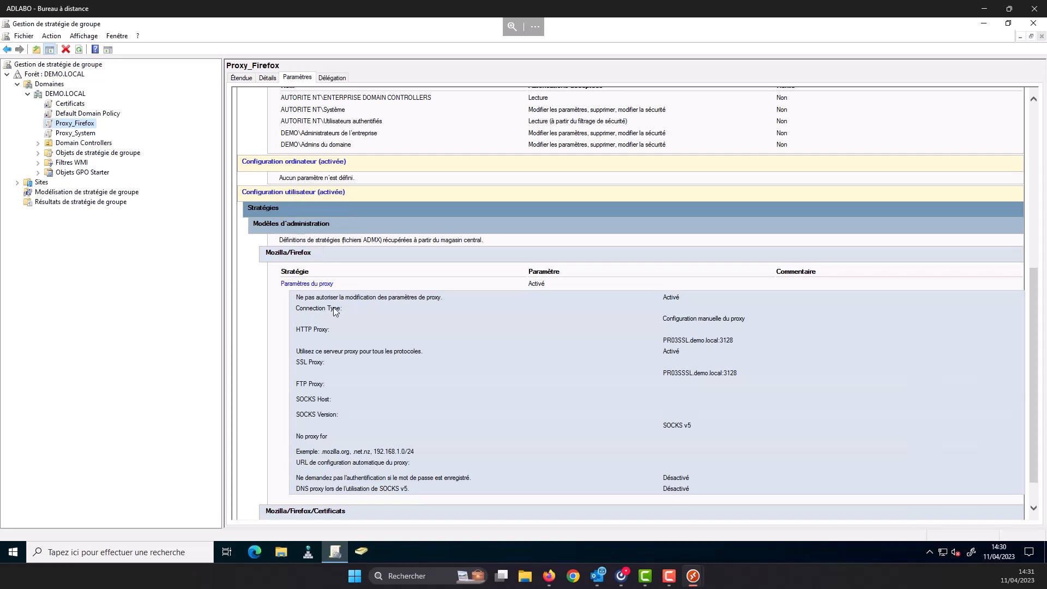
scroll(307, 224, "down", 1)
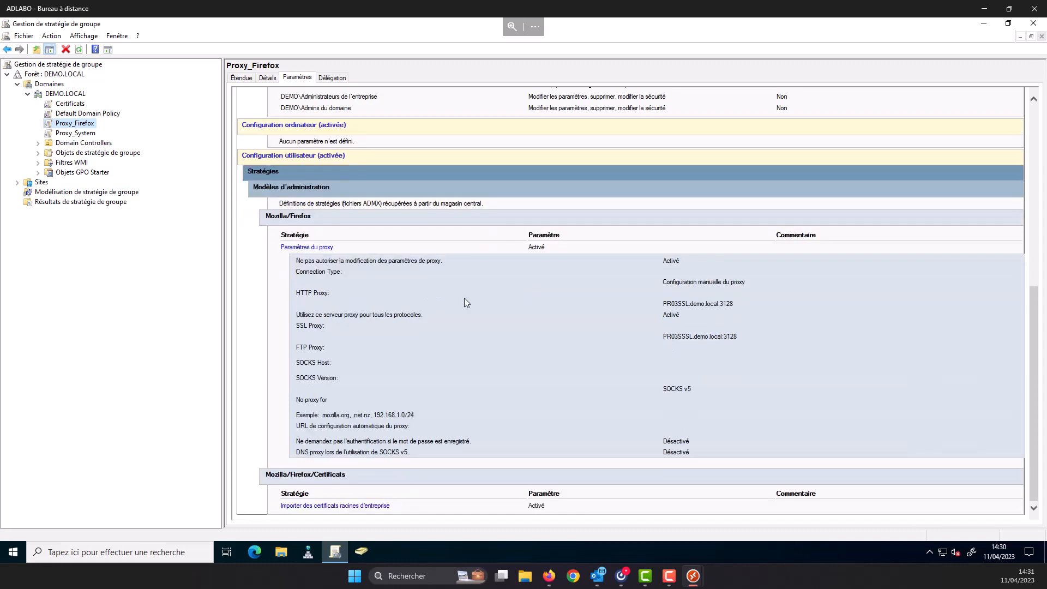
left_click_drag(654, 303, 724, 319)
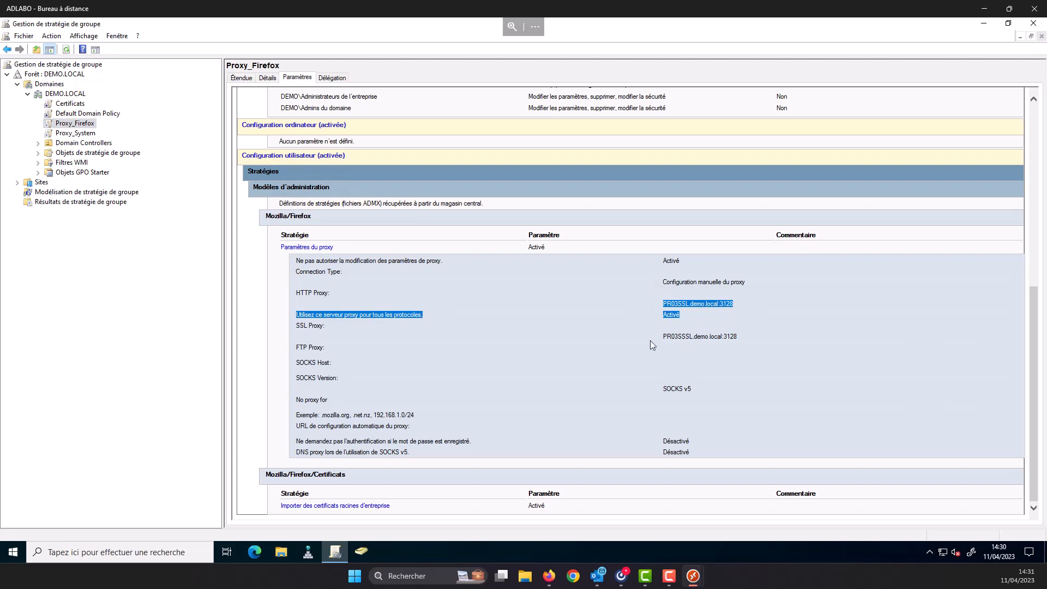
left_click_drag(346, 264, 457, 264)
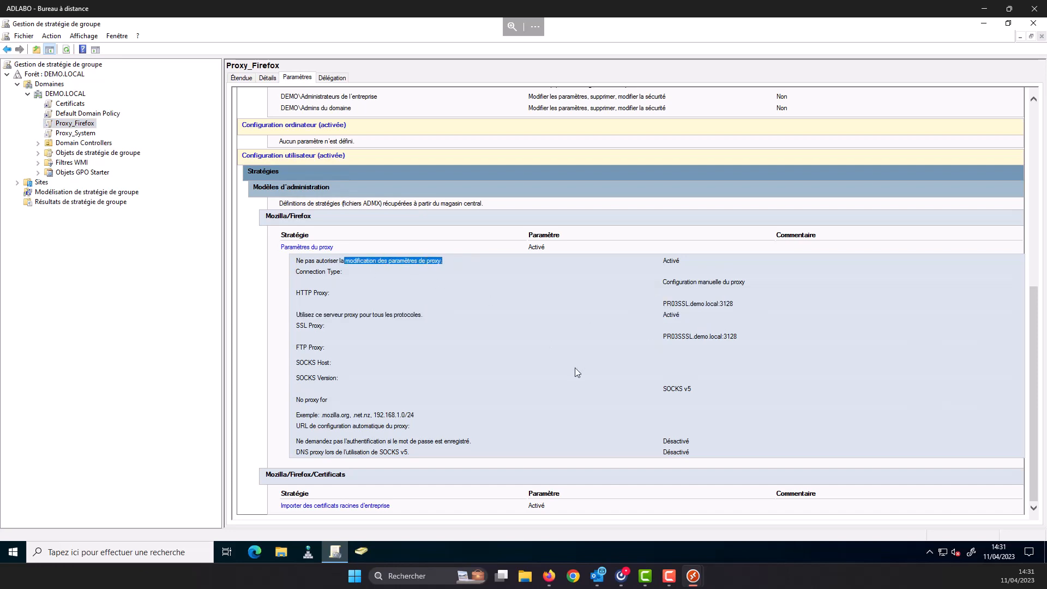
double_click(672, 260)
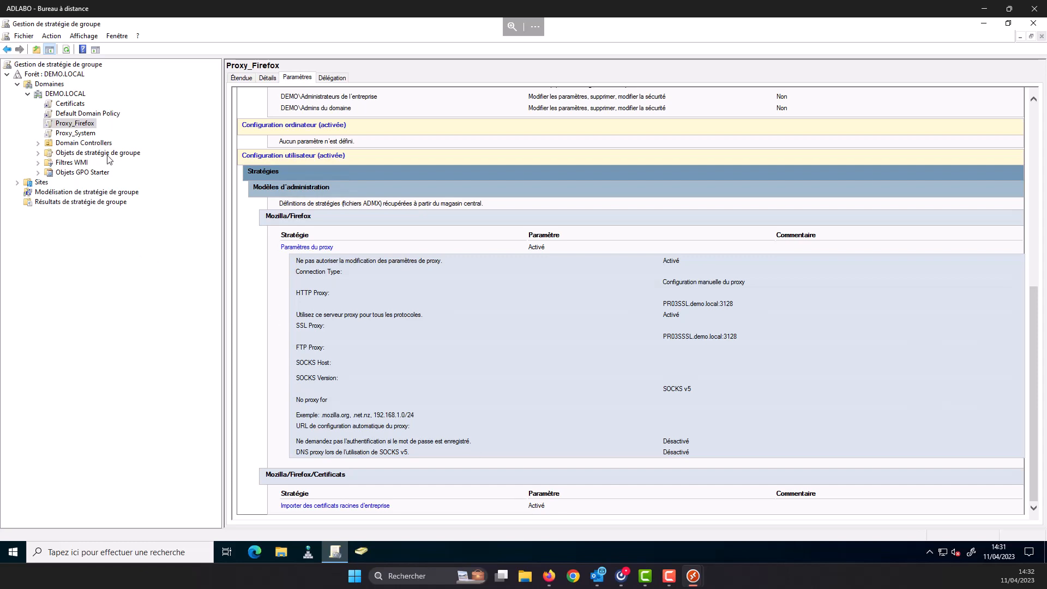
right_click(82, 125)
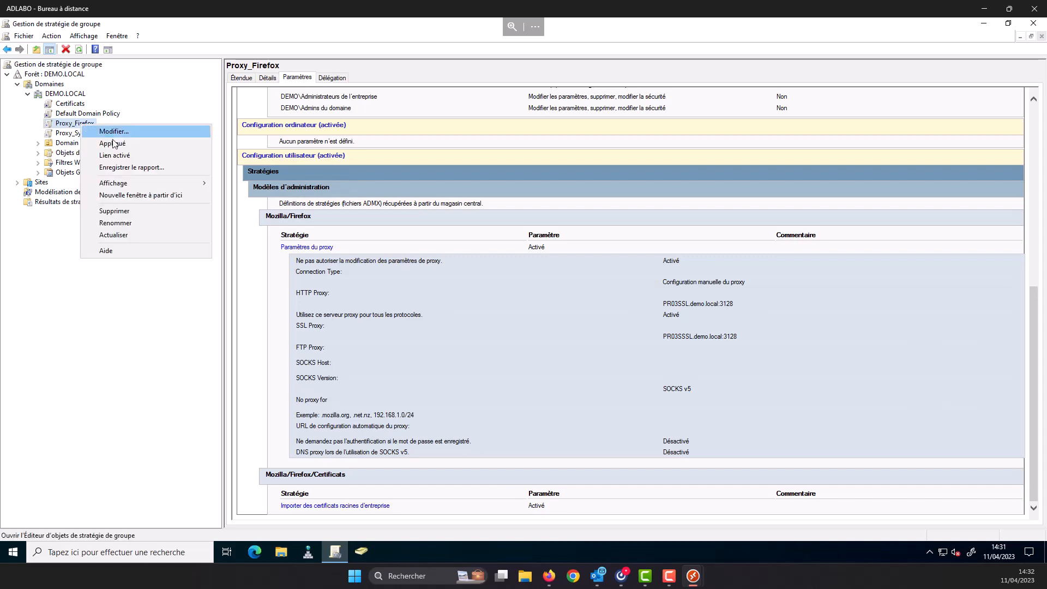
left_click(111, 157)
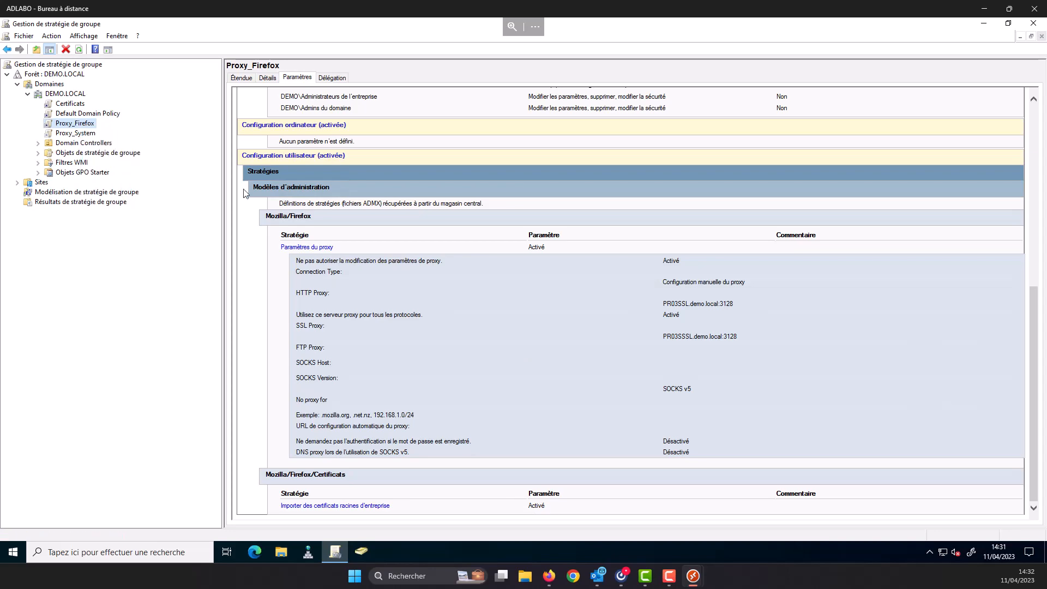
- Minimise ADLABO, close certlm, rerun gpupdate /force on W10AD, then close Command Prompt
left_click(983, 10)
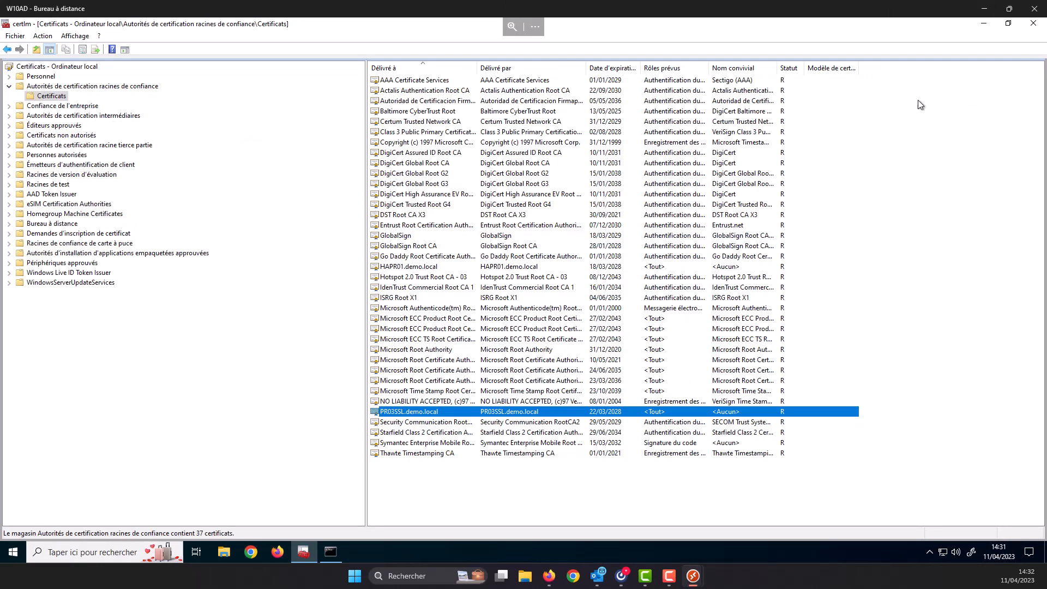
left_click(1033, 23)
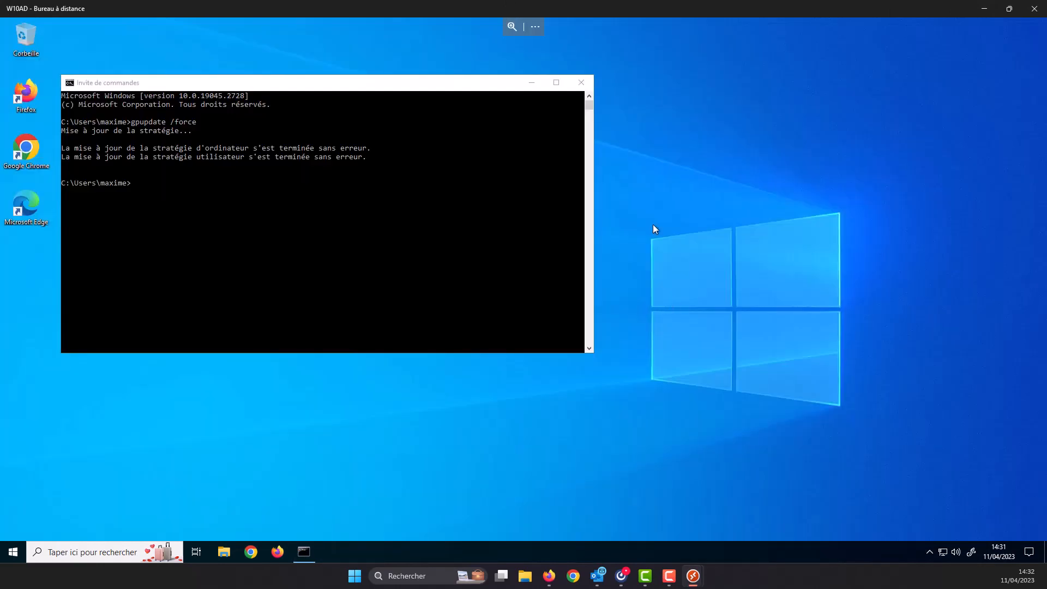
left_click(253, 186)
type("g")
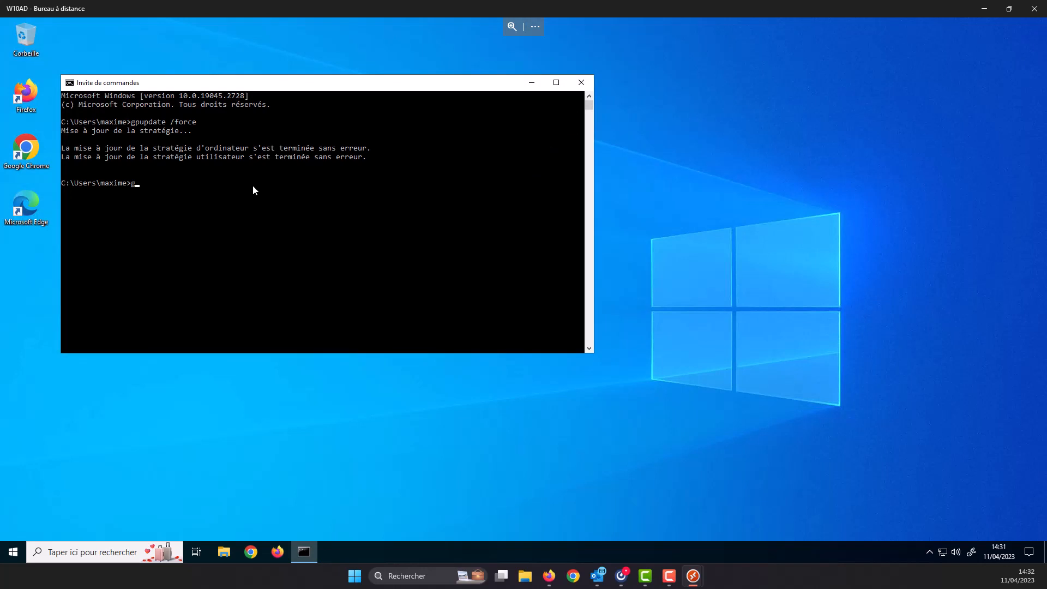
type("pupdate /force")
key("Return")
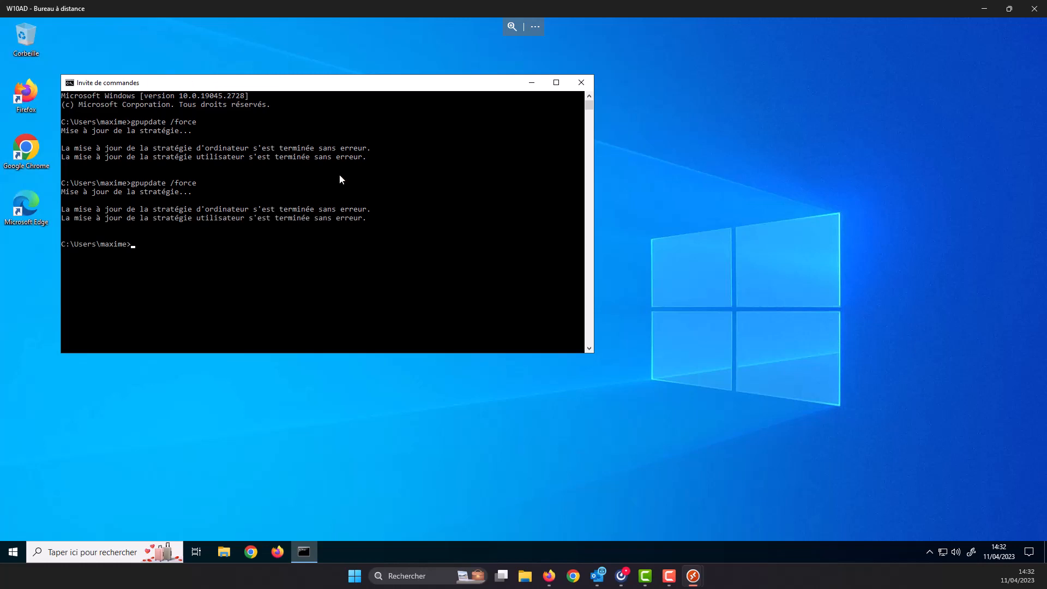
left_click(588, 83)
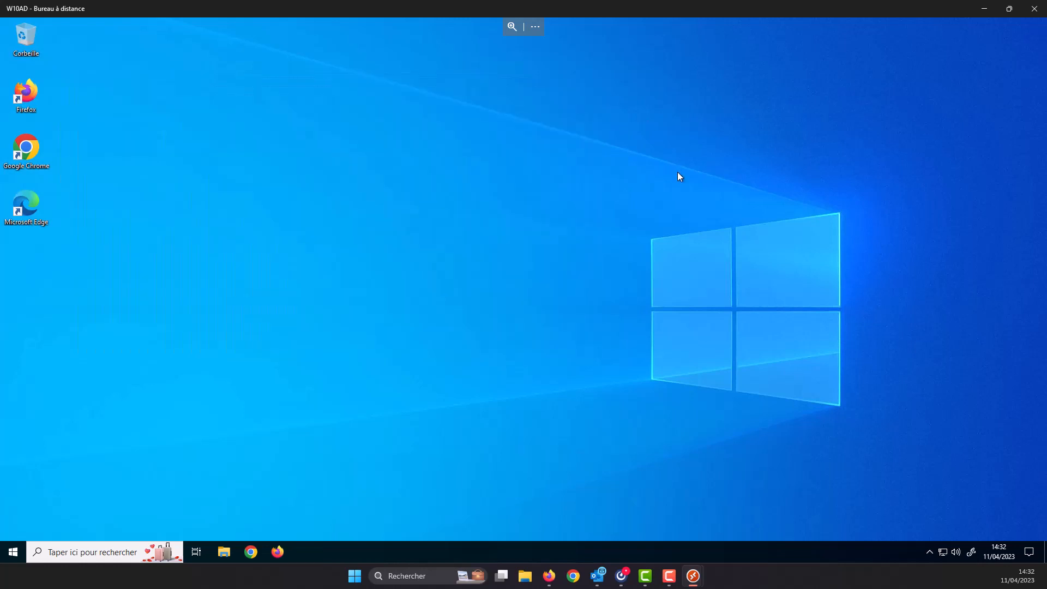
- Launch Firefox, postpone the protection prompt, and open its Settings page
left_click(270, 551)
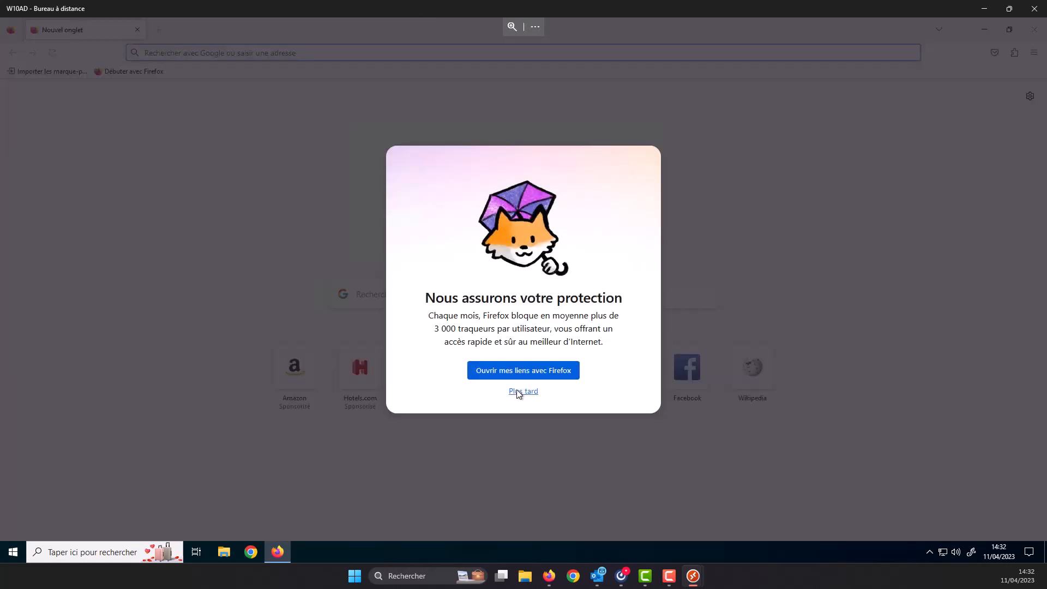
left_click(516, 389)
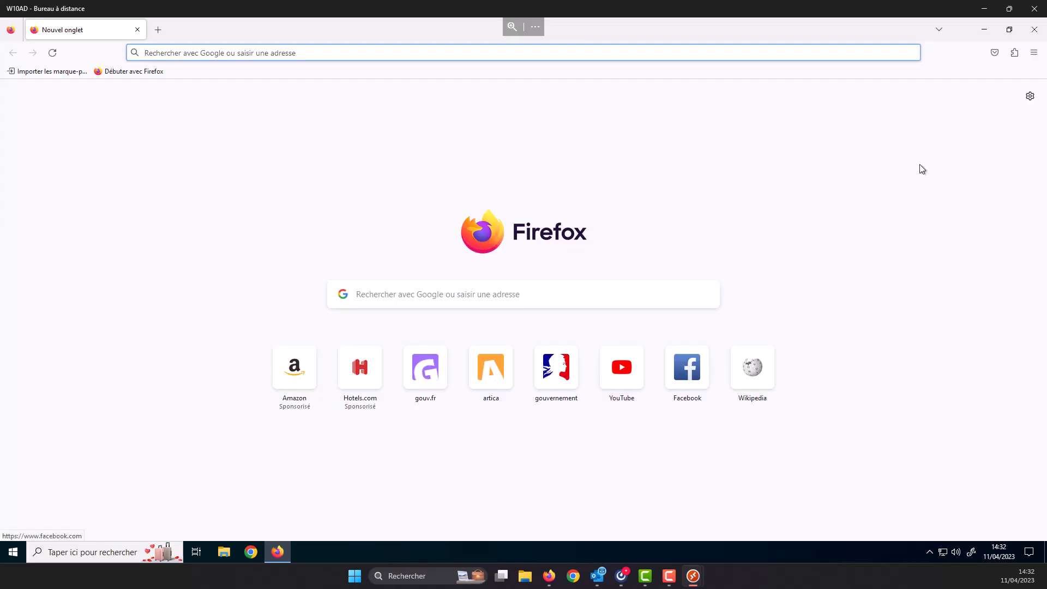
left_click(1033, 54)
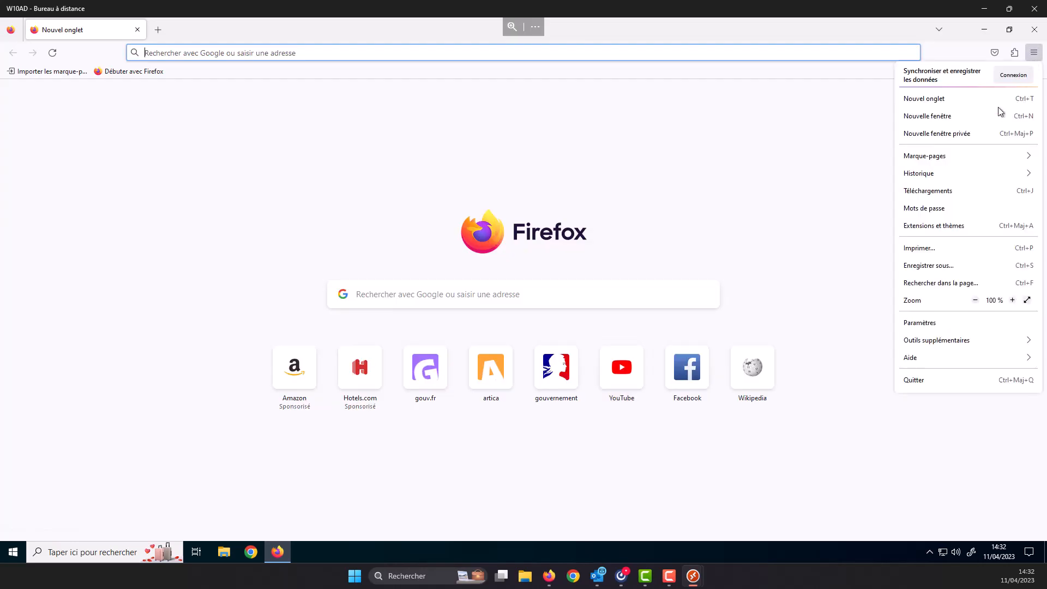
left_click(931, 328)
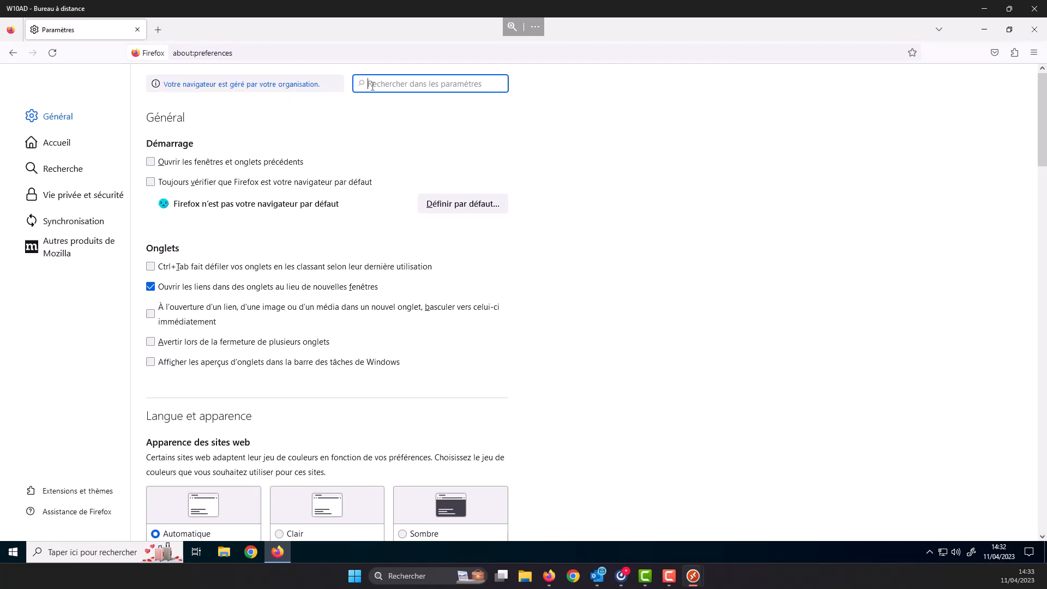
- Search settings for 'proxy' and review the manual pr03ssl.demo.local:3128 connection settings without changes
type("proxy")
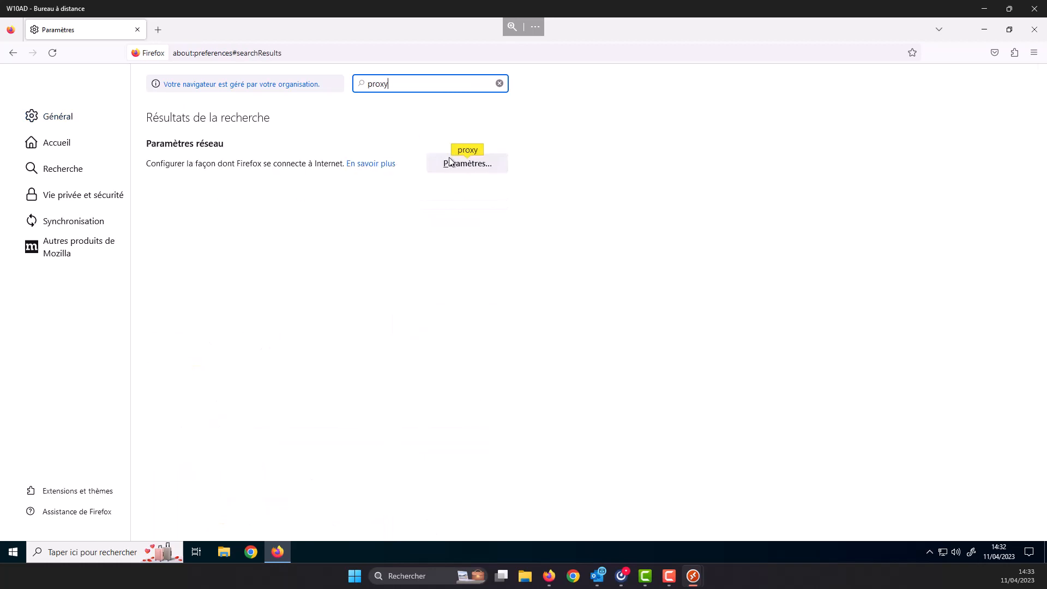
left_click(468, 163)
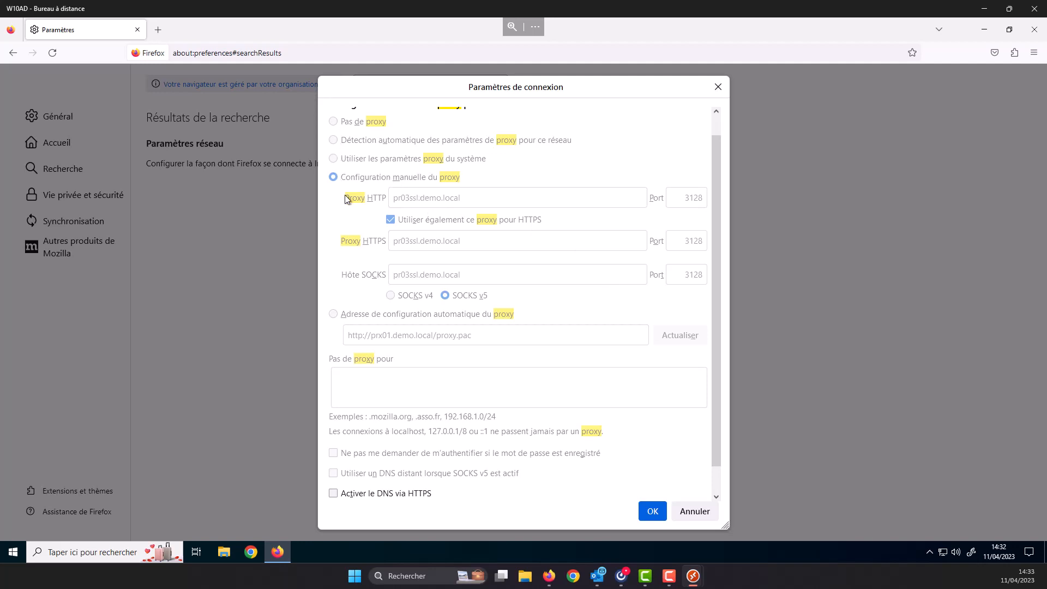
left_click(719, 89)
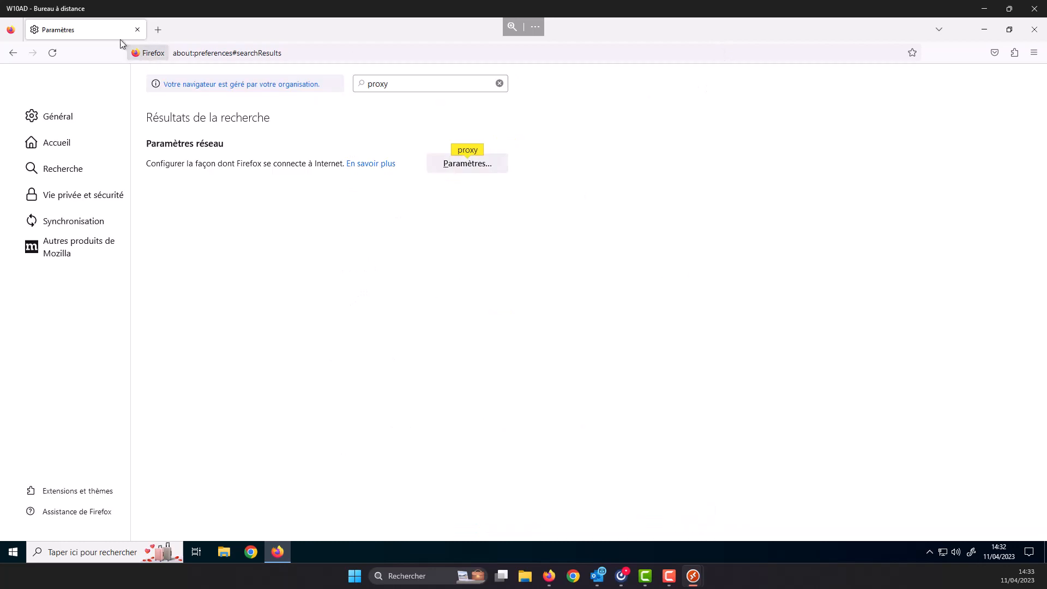
left_click(158, 31)
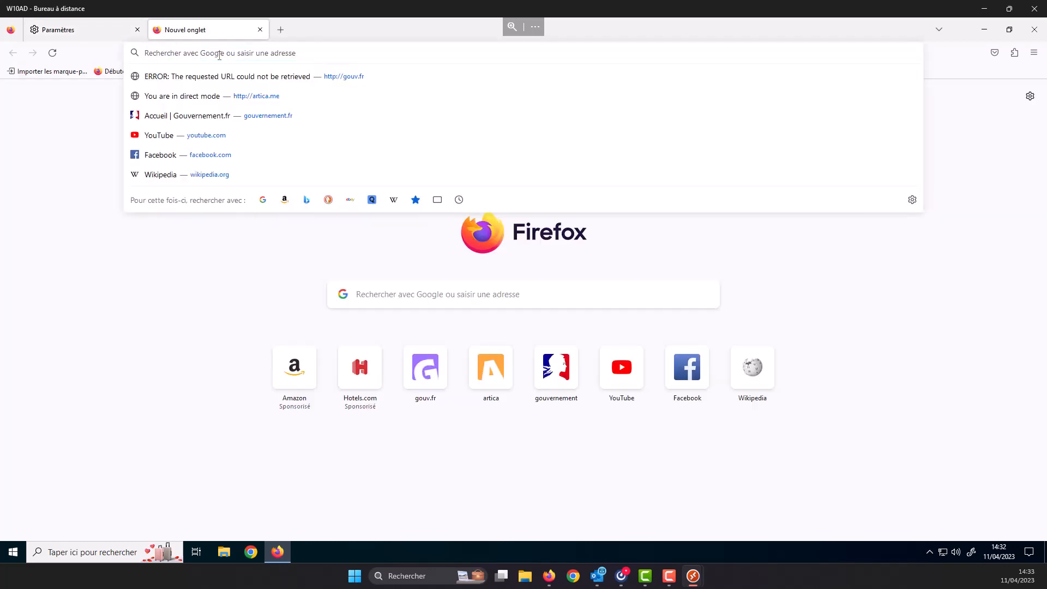
- Load artica.me and highlight the line naming proxy PR03SSL.demo.local
type("artica.me/")
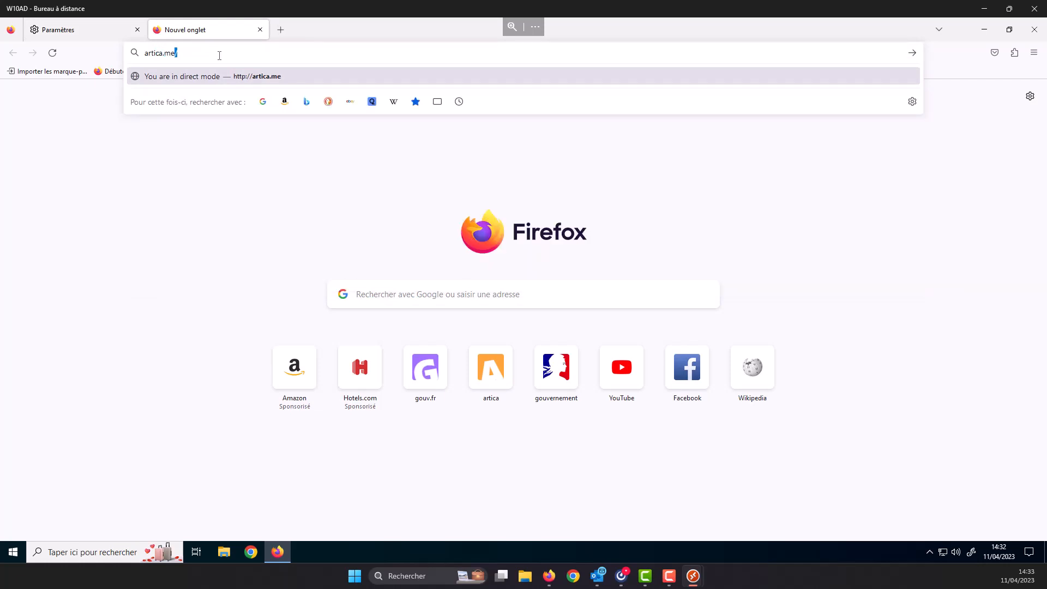
key("Return")
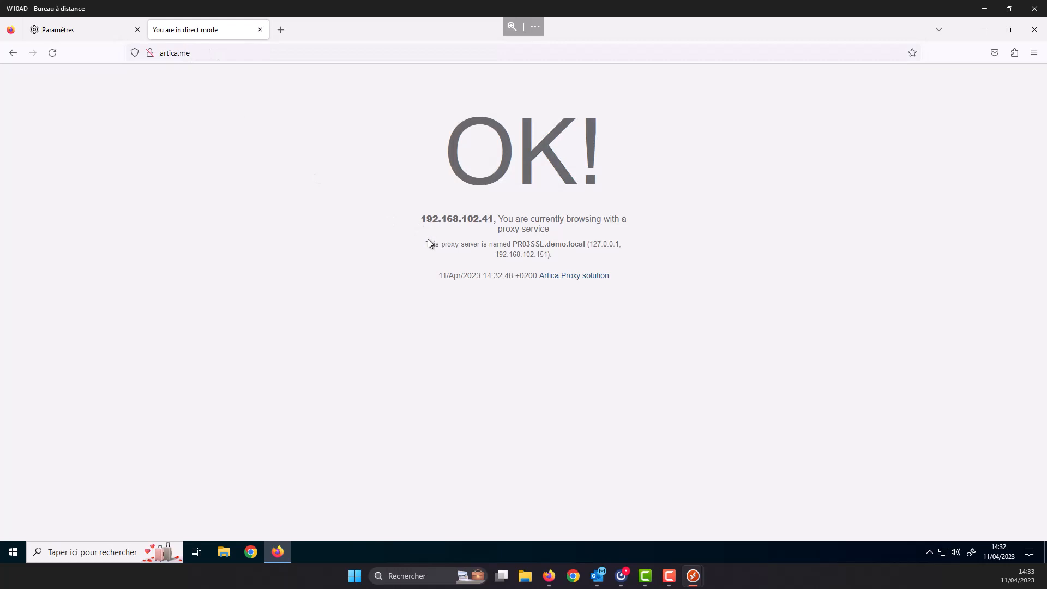
left_click_drag(430, 245, 552, 256)
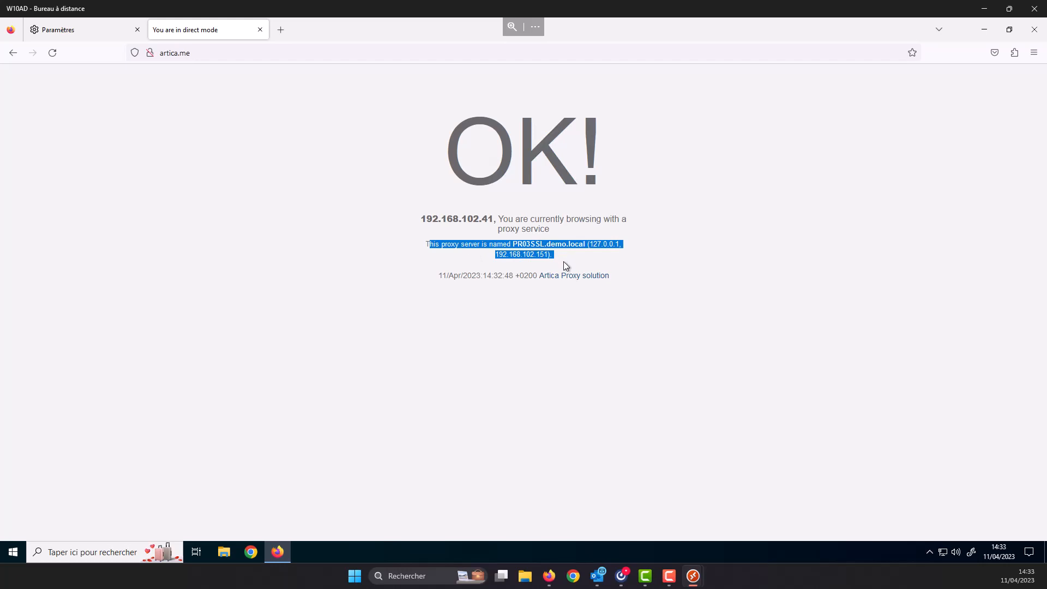
- Load cisco.com, then search 'lefigaro' and open lefigaro.fr, accepting cookies
left_click(287, 34)
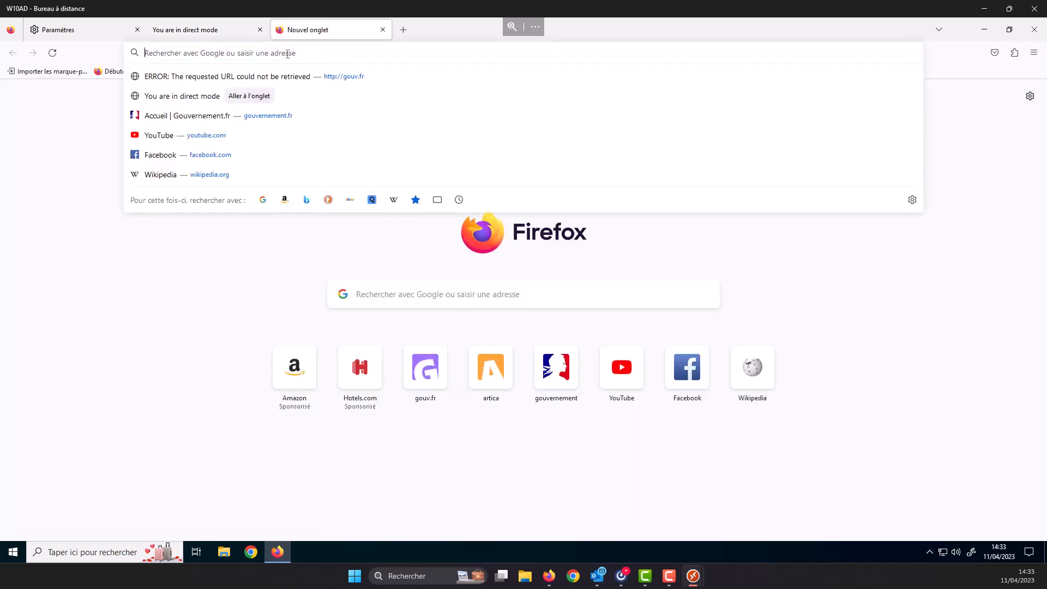
type("cisco.com")
key("Return")
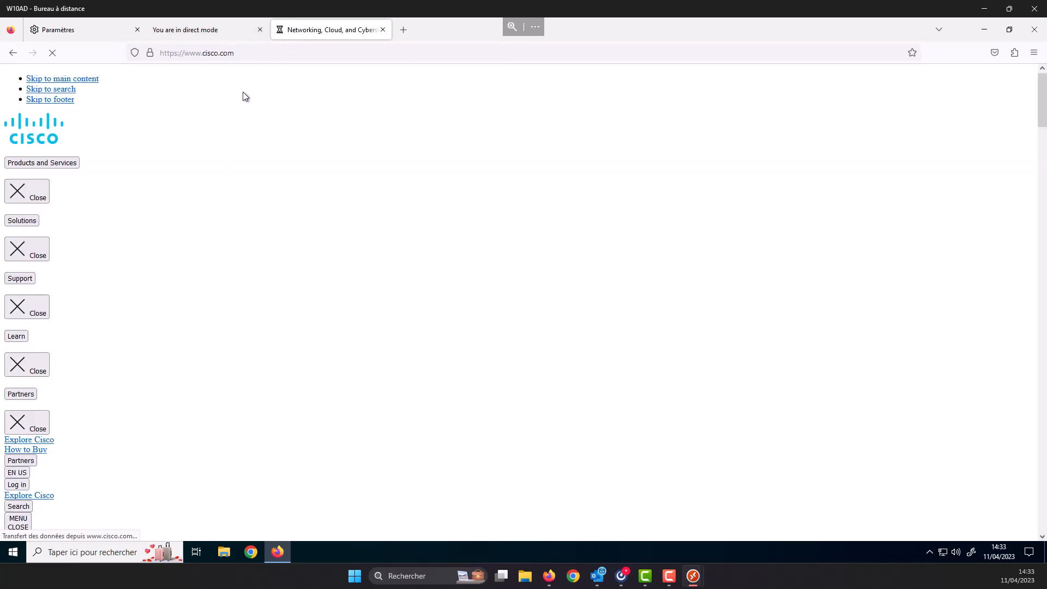
left_click(245, 54)
type("lefigaro")
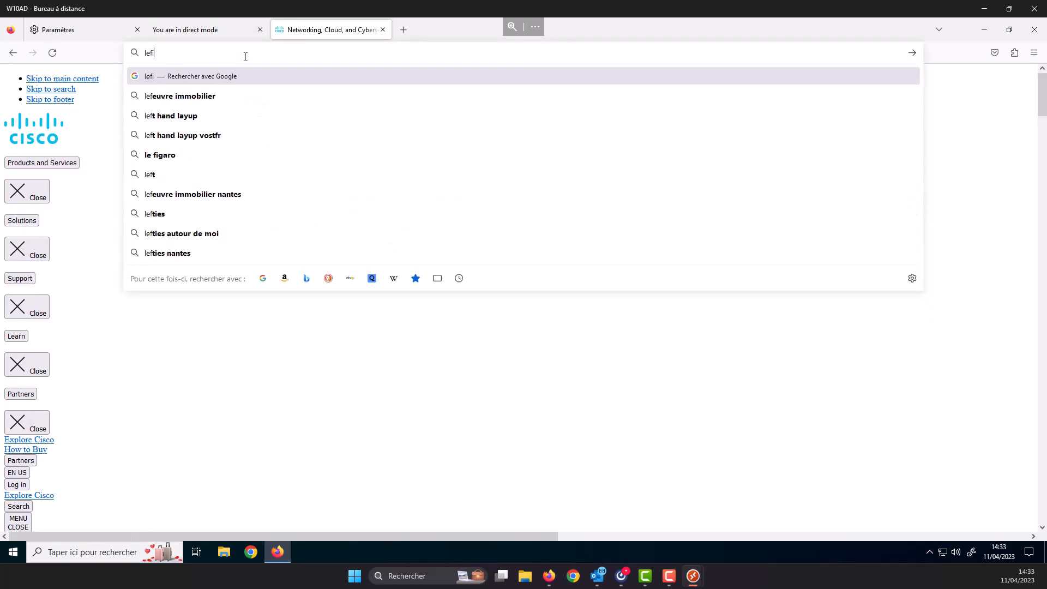
key("Return")
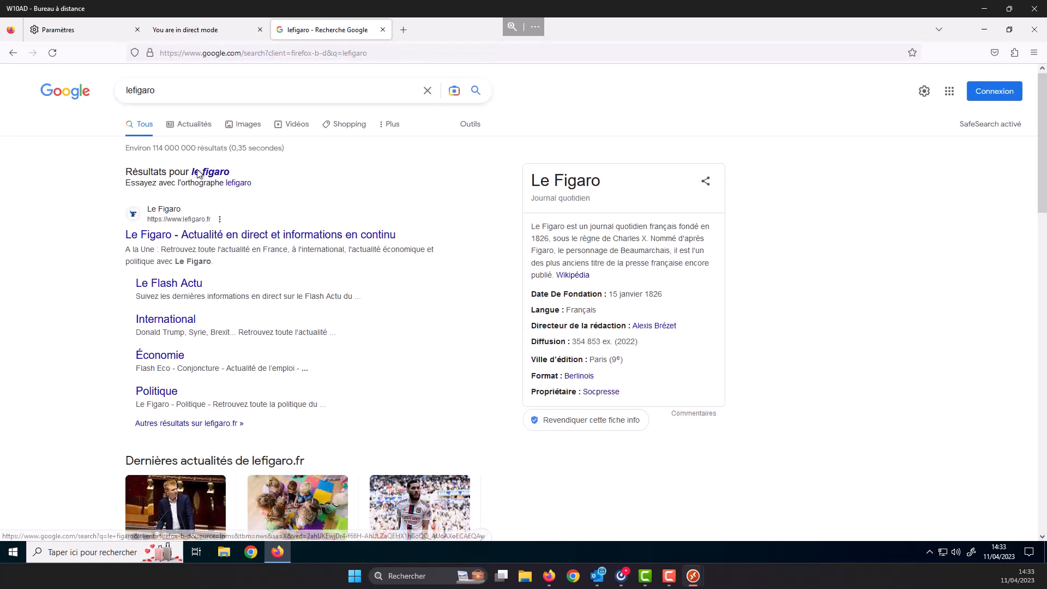
left_click(181, 240)
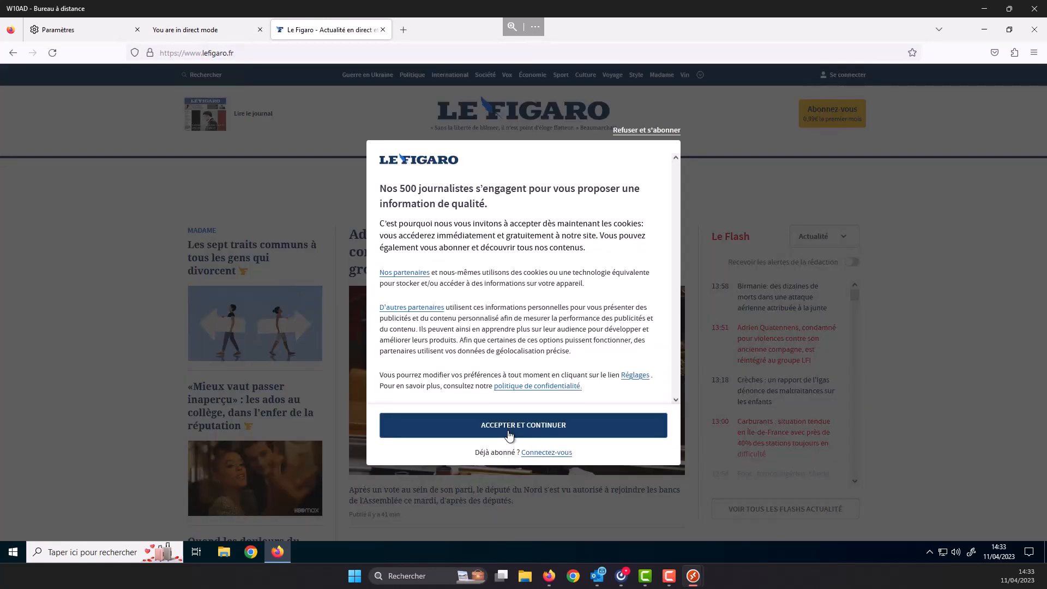
left_click(510, 432)
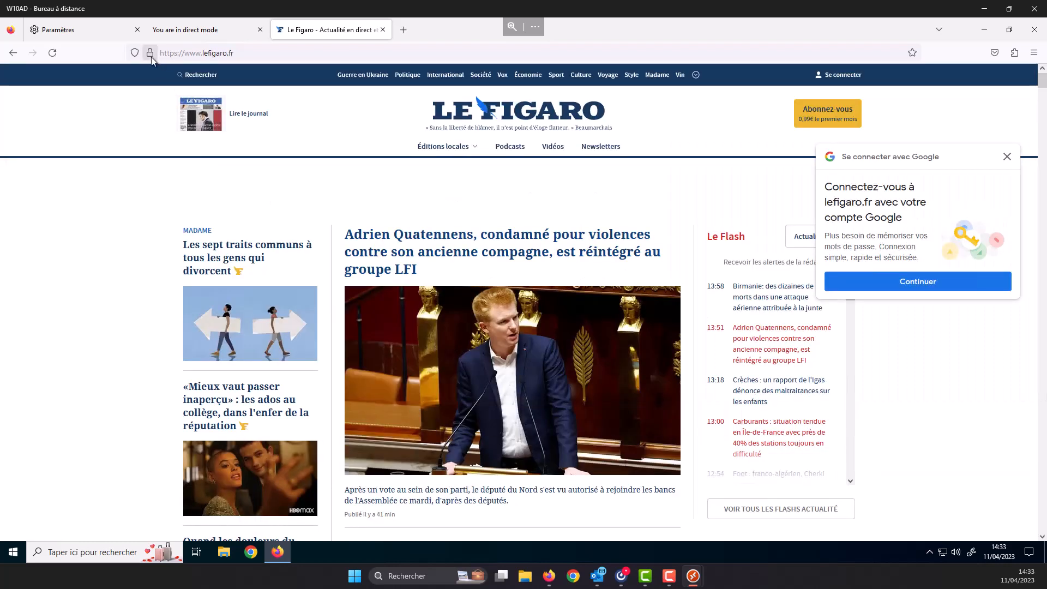
- View the lefigaro.fr certificate, highlight issuer PR03SSL.demo.local, then close the Le Figaro tab
left_click(150, 54)
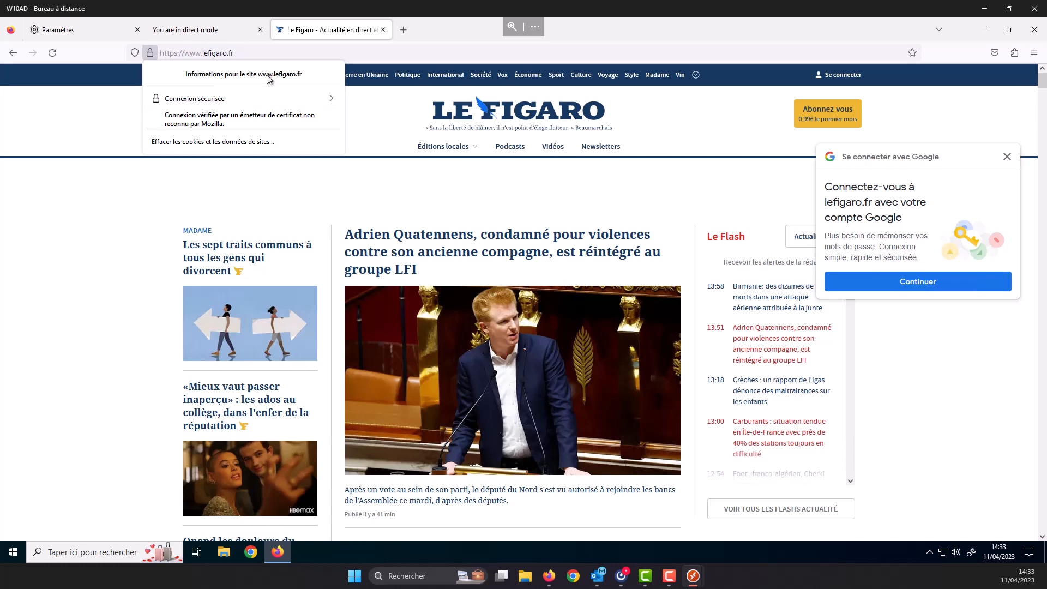
left_click(330, 104)
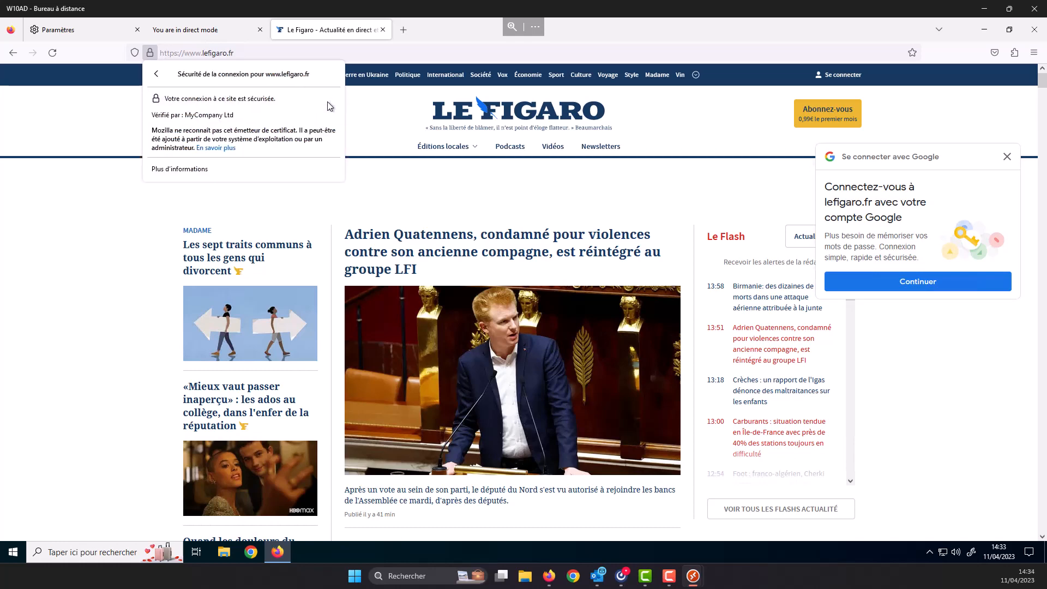
left_click(201, 169)
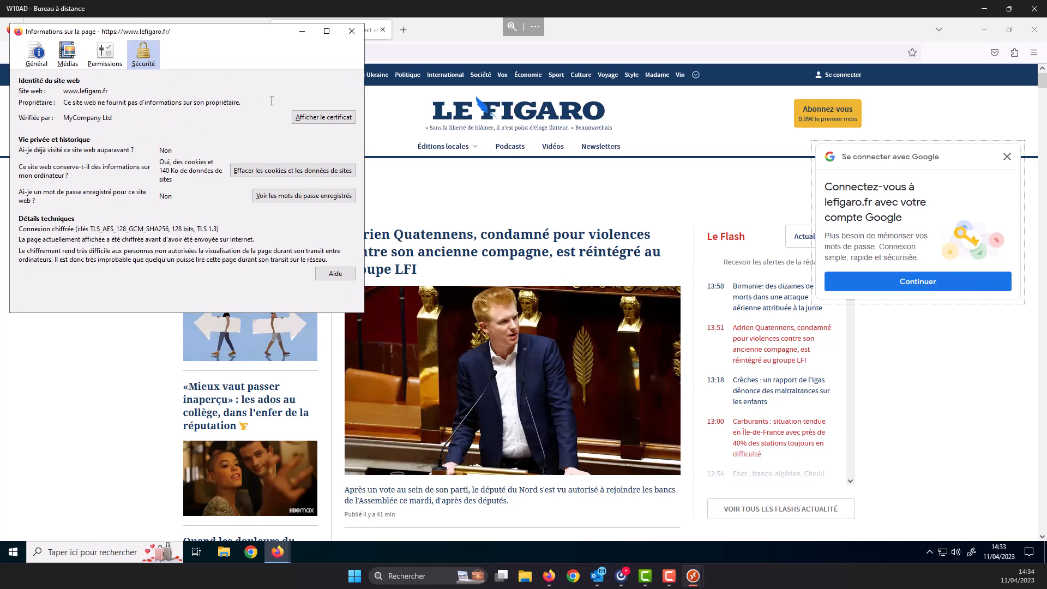
left_click(308, 117)
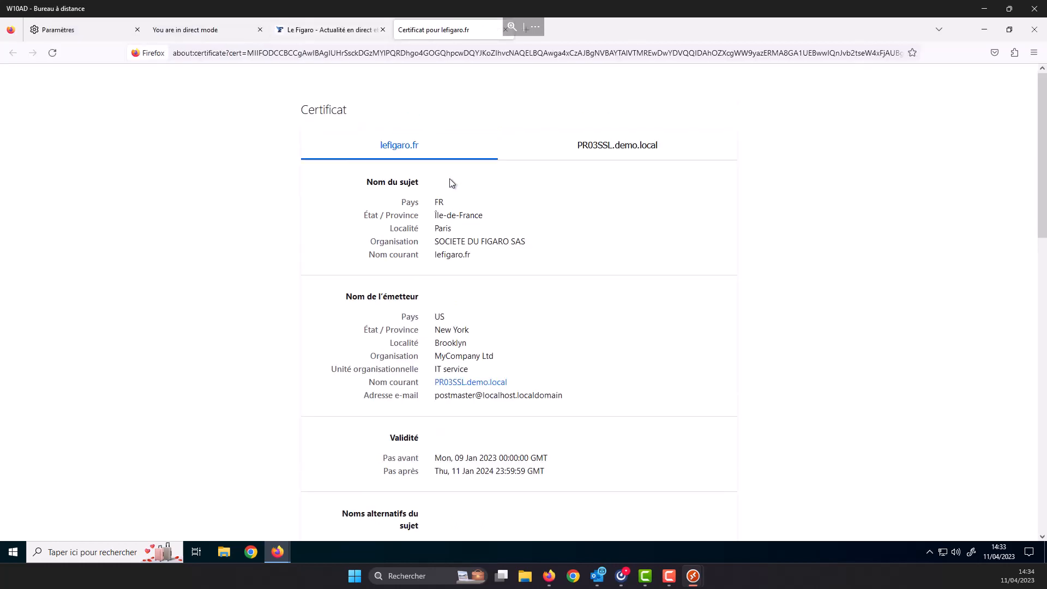
scroll(453, 297, "down", 1)
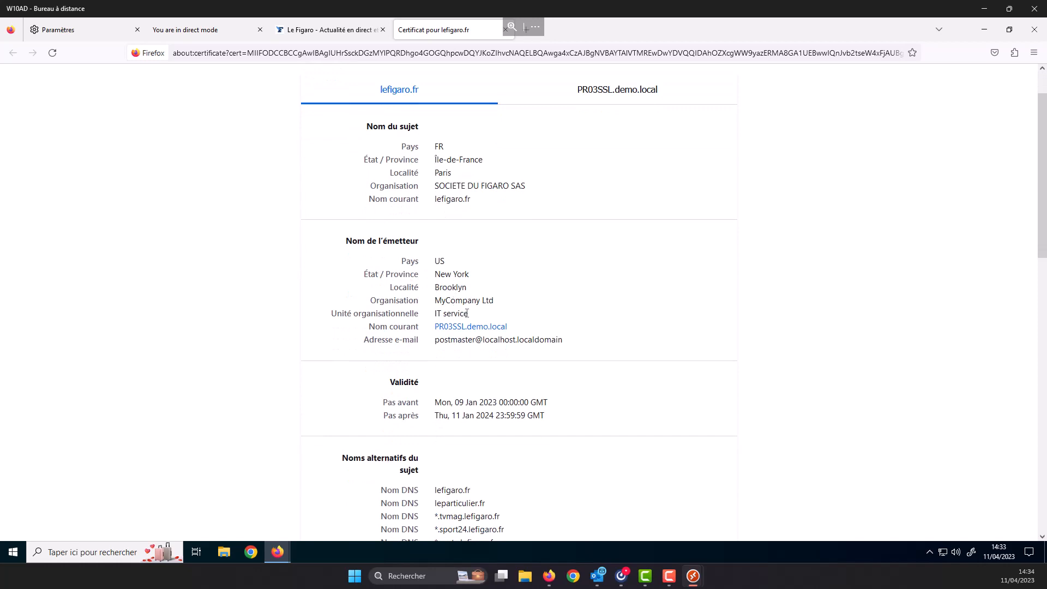
left_click_drag(543, 331, 420, 330)
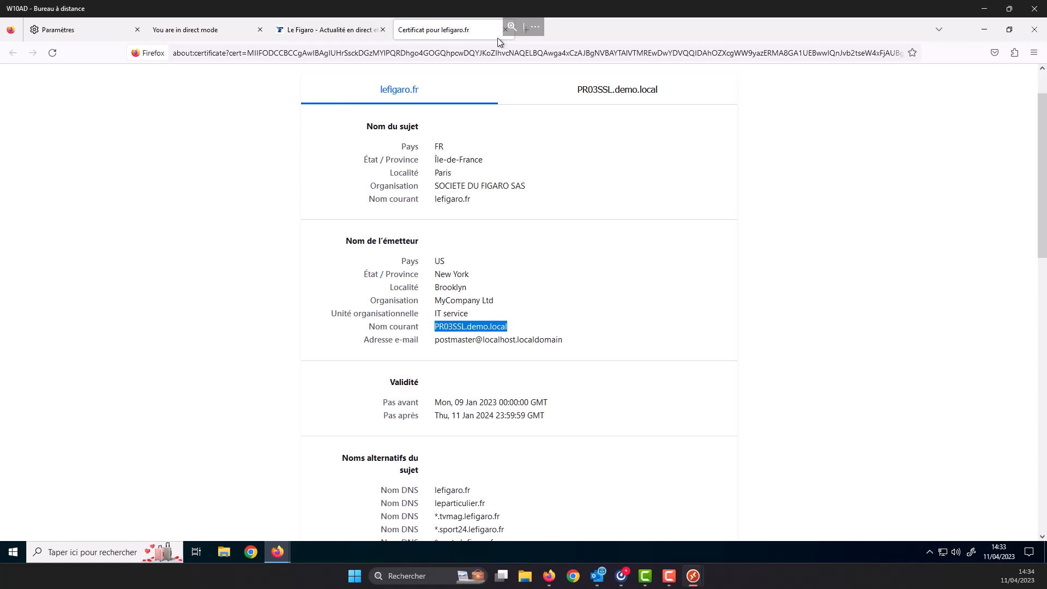
left_click(382, 31)
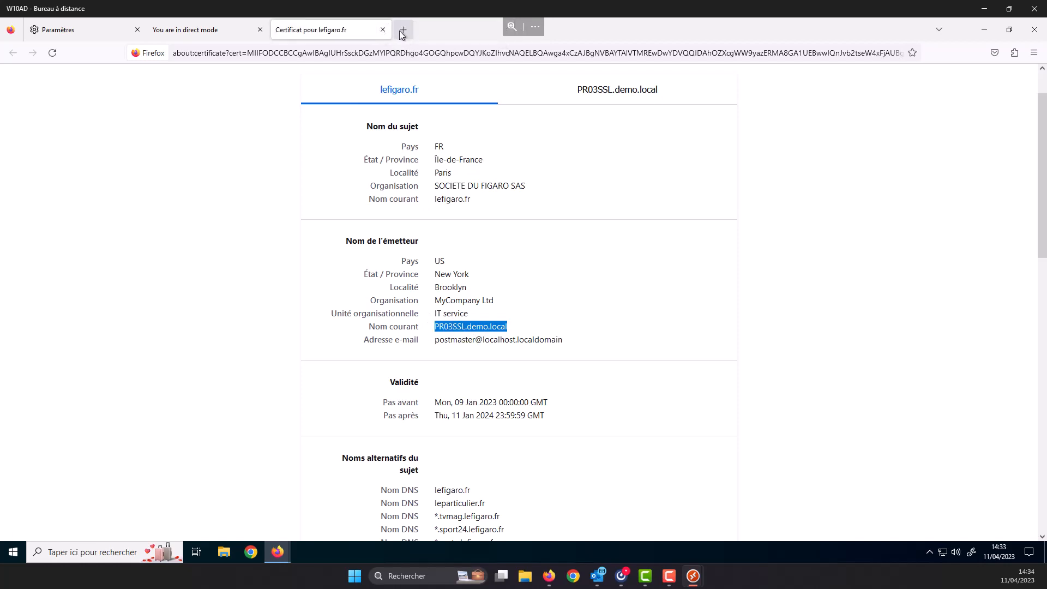
- In a new tab, search 'credit agricole', open the site, and answer the location request
left_click(401, 32)
left_click(372, 49)
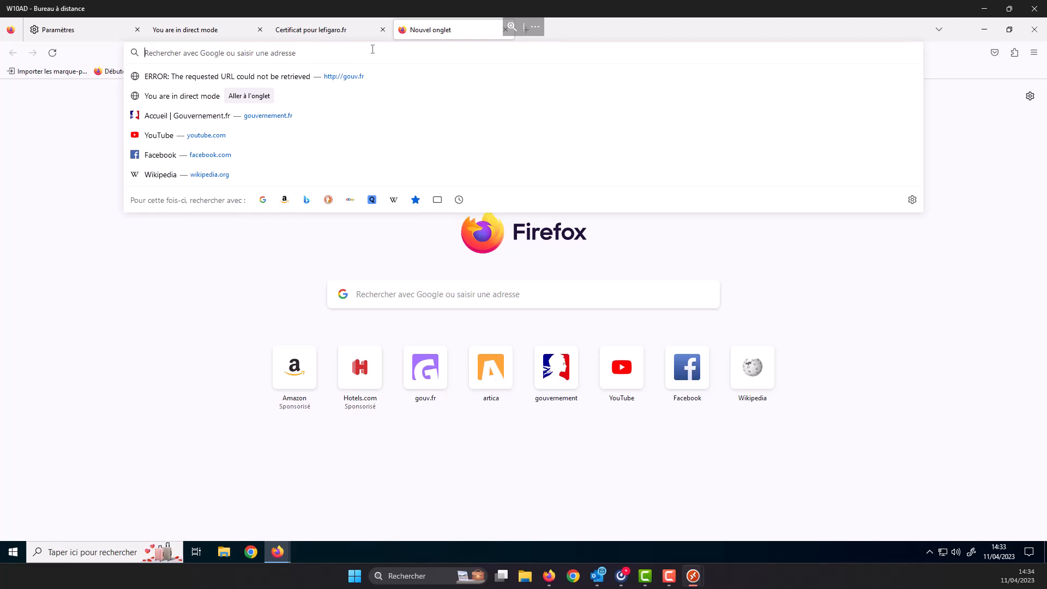
type("credit agric")
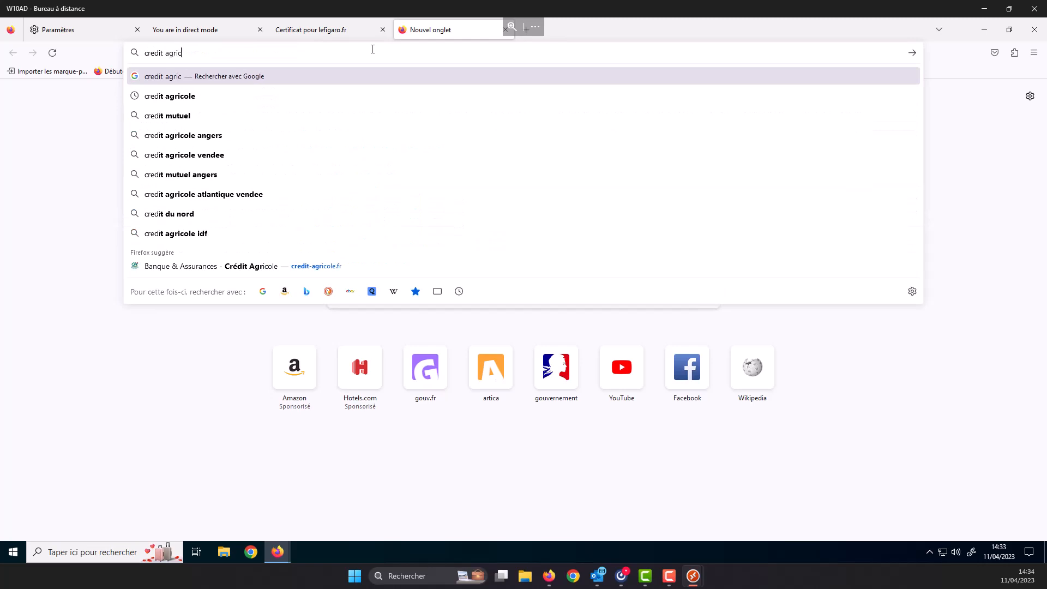
type("ole")
key("Return")
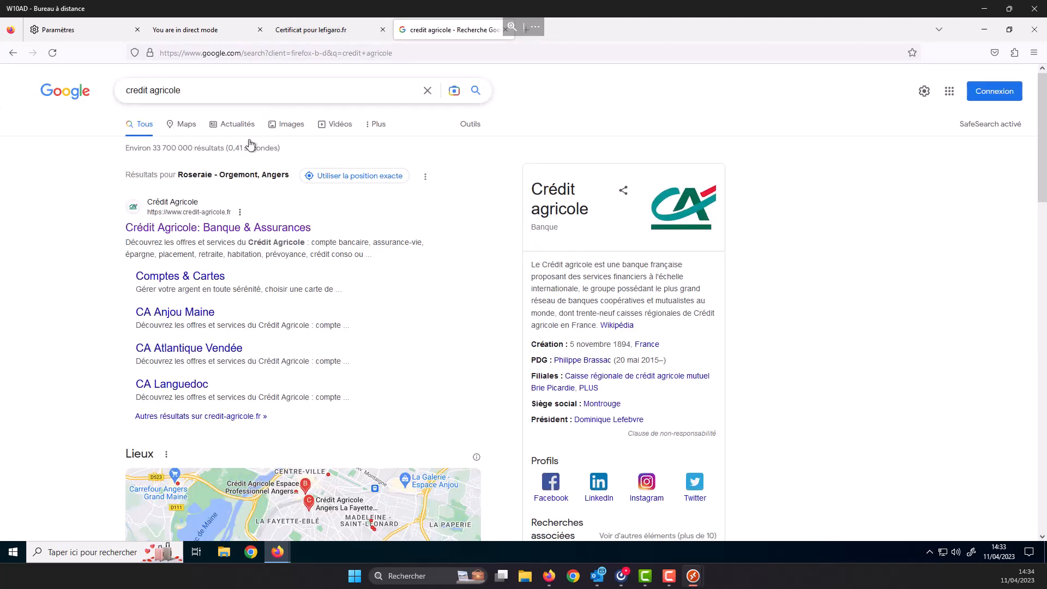
left_click(287, 122)
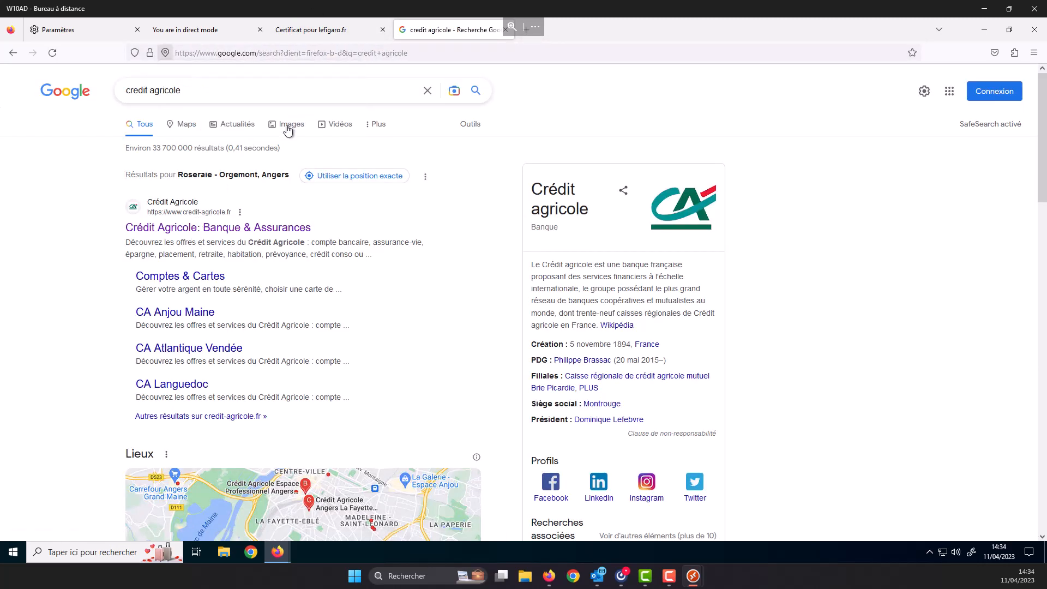
left_click(222, 229)
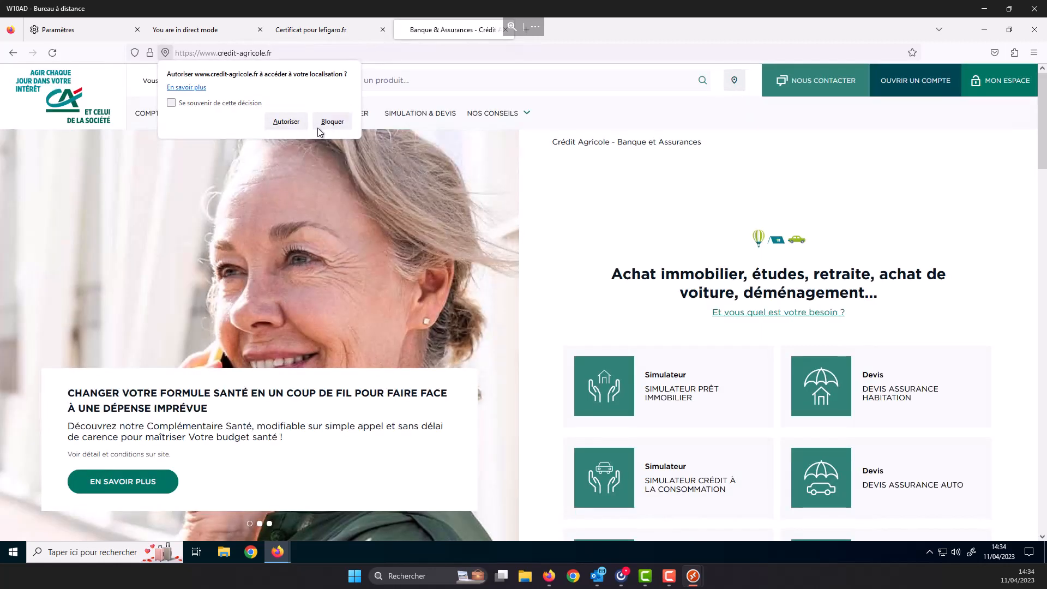
left_click(297, 124)
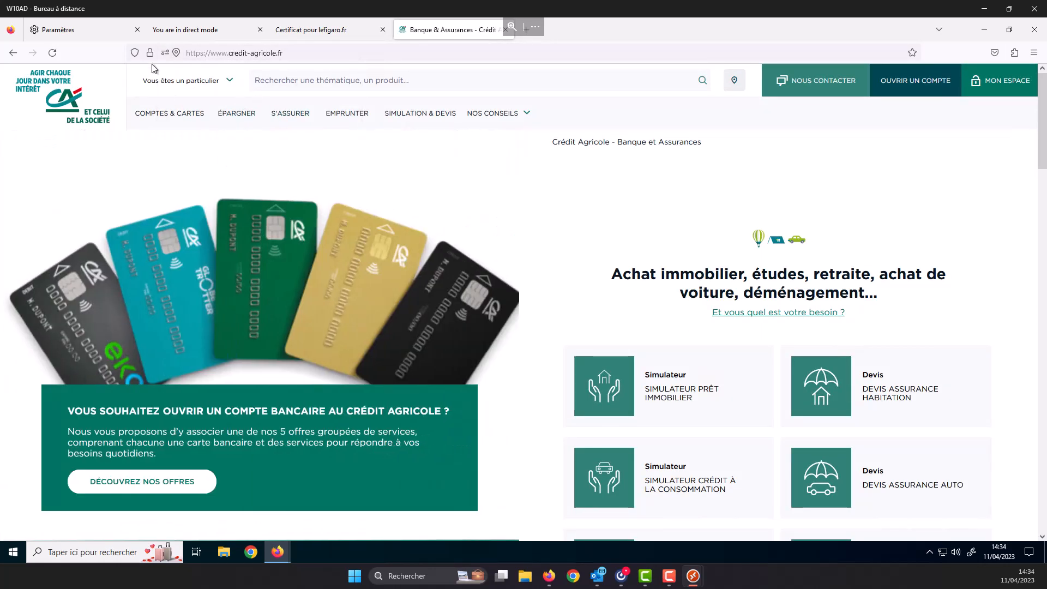
- Display the credit-agricole.fr certificate issued by Sectigo RSA Organization Validation Secure Server CA
left_click(150, 52)
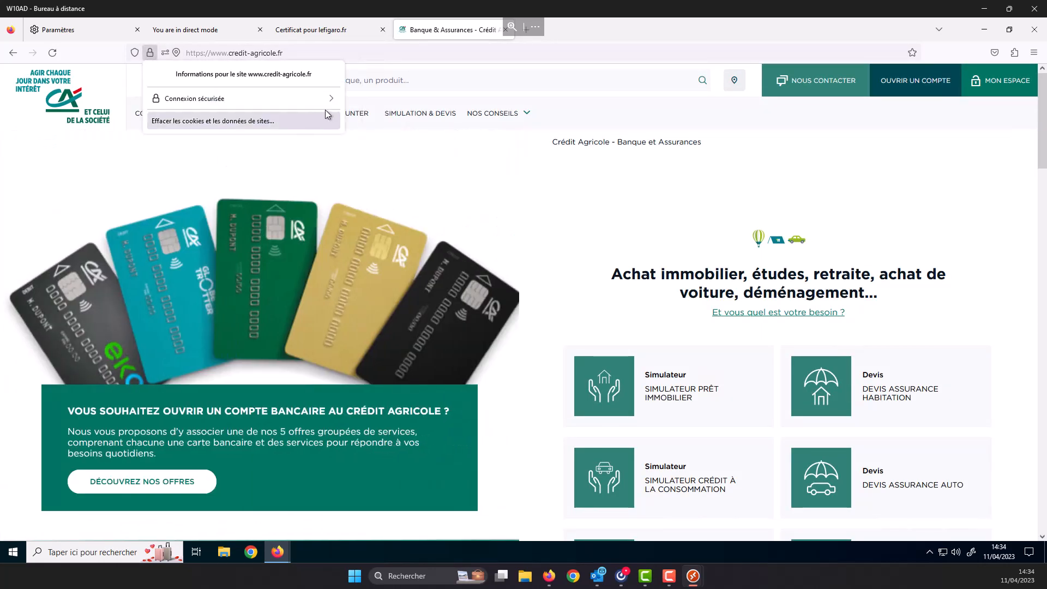
left_click(327, 100)
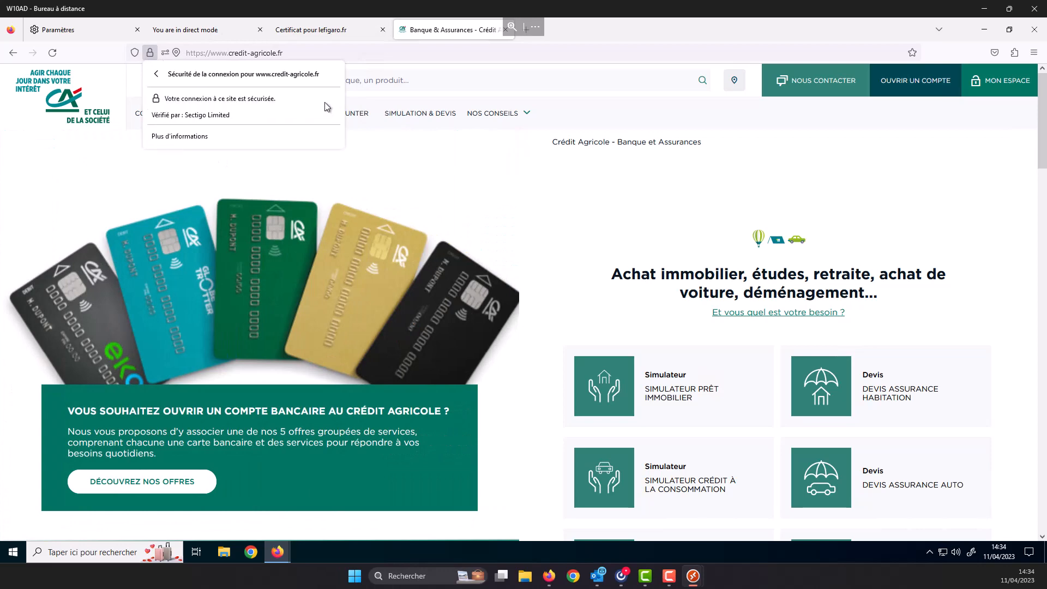
left_click(197, 137)
left_click(154, 69)
left_click(333, 132)
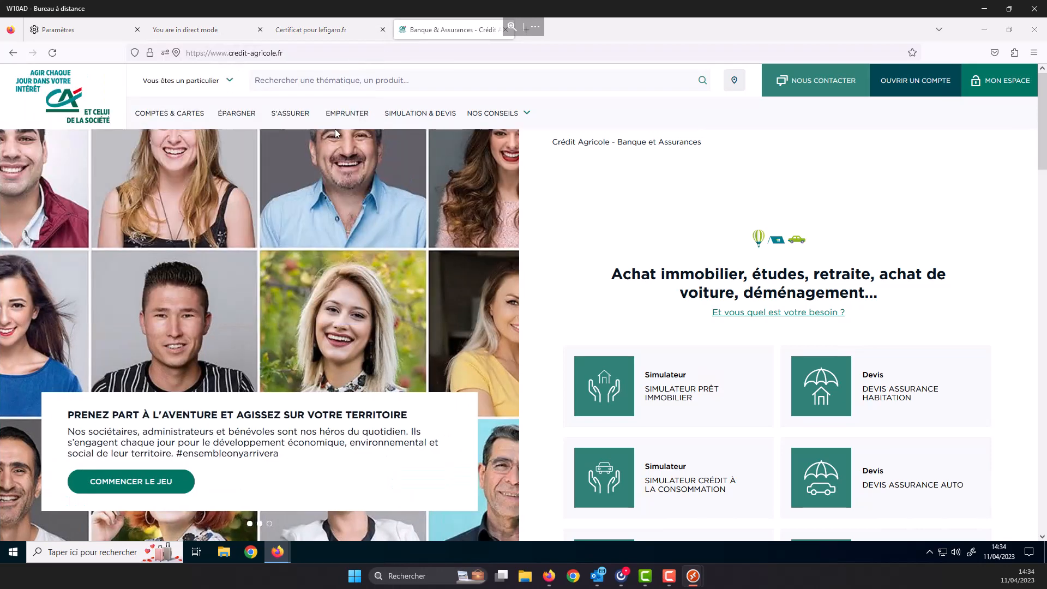
scroll(468, 314, "down", 2)
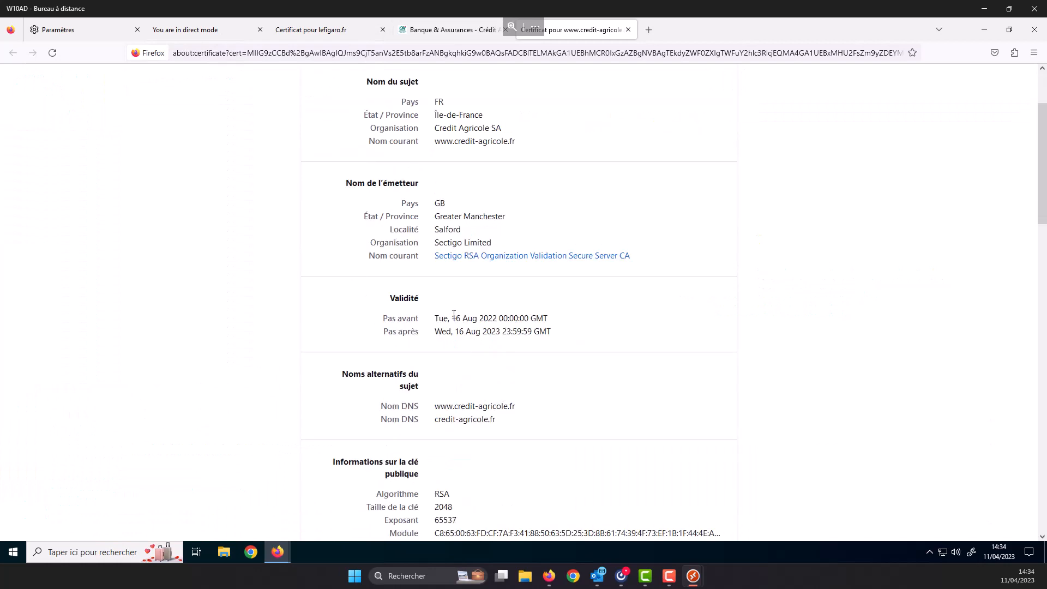